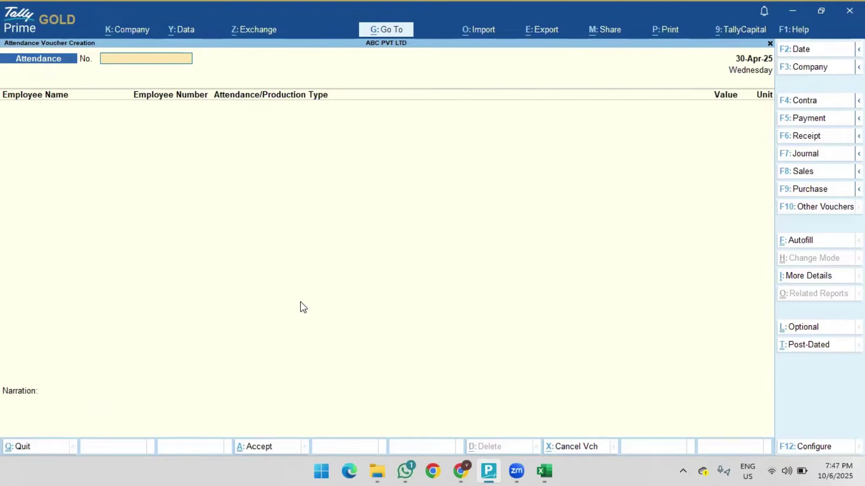
- Start an Attendance voucher numbered 1, keeping the date 30-Apr-25
key("F10")
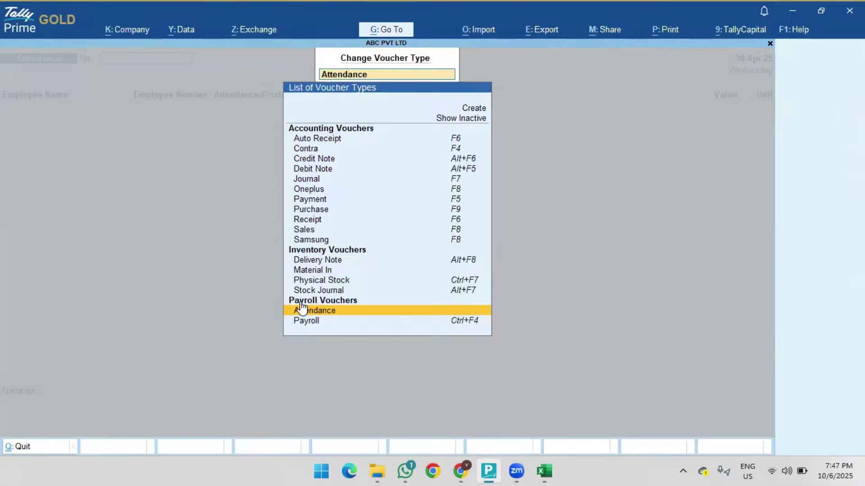
left_click(301, 310)
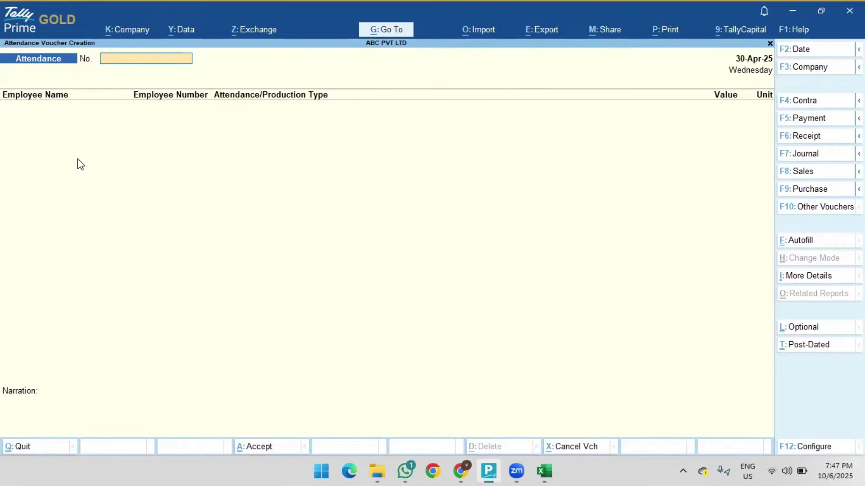
type("1")
key("Return")
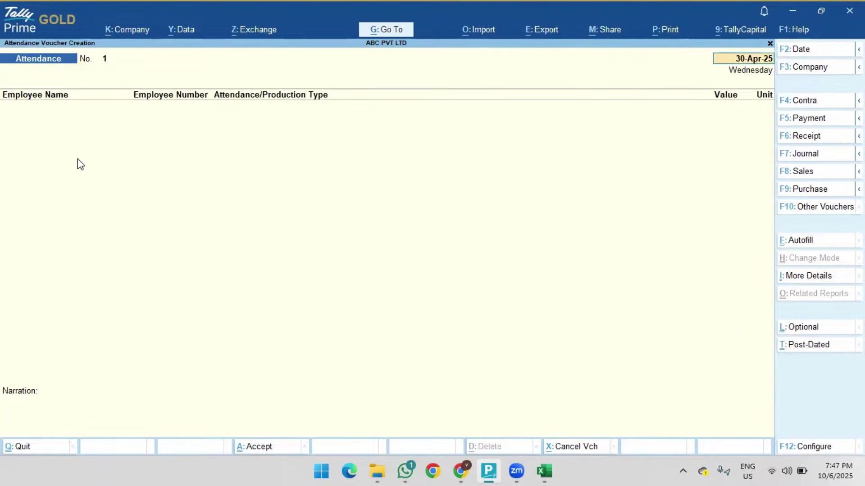
key("Return")
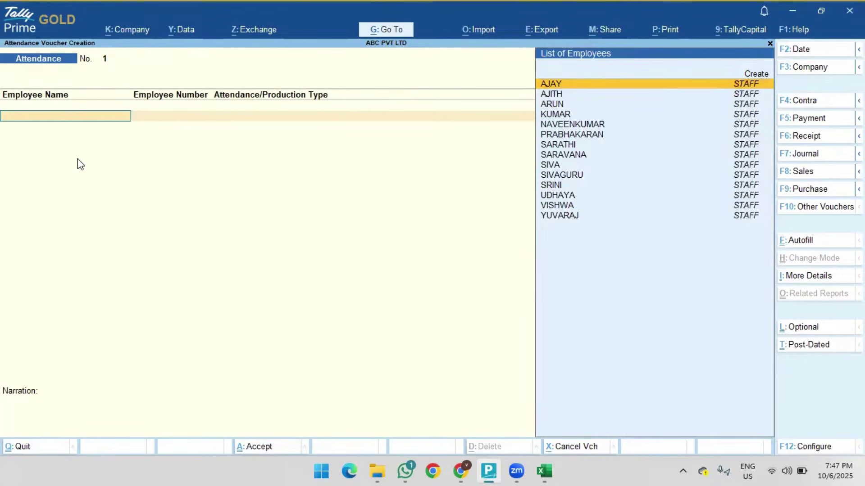
- Try entering the first listed employee as PRESENT with a value of 25, and quit the voucher without saving it
key("Return")
key("Return")
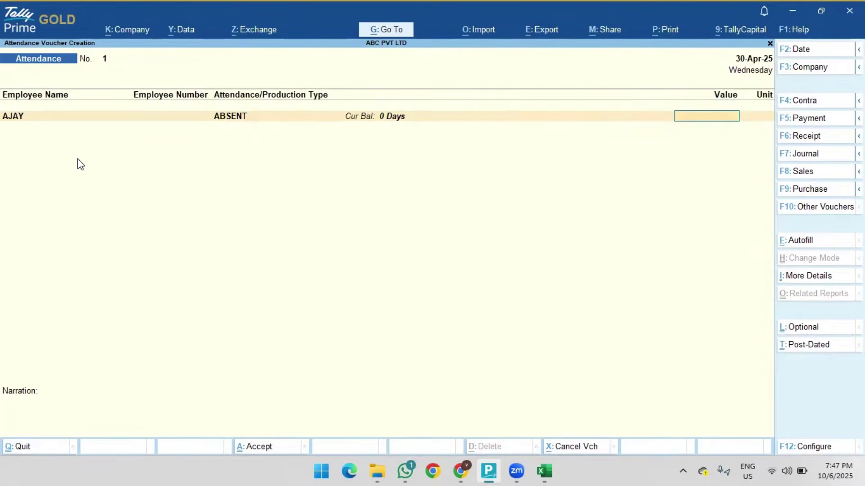
key("BackSpace")
key("Down")
key("Return")
type("25")
key("Return")
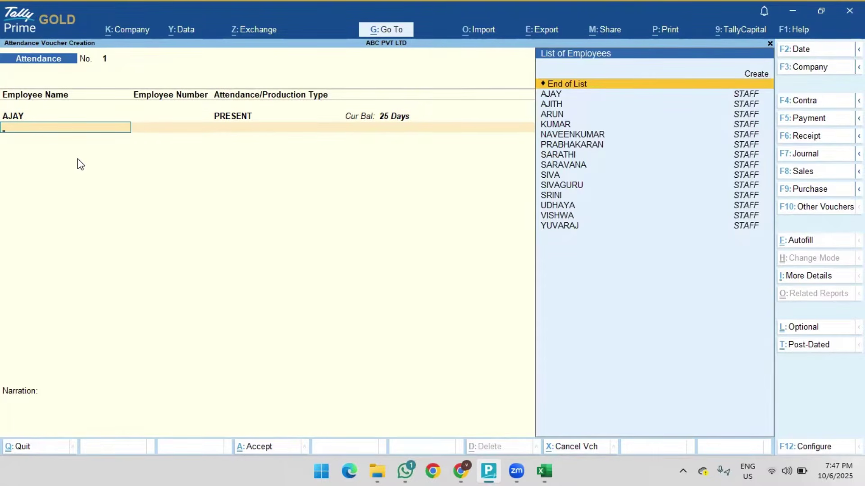
key("Escape")
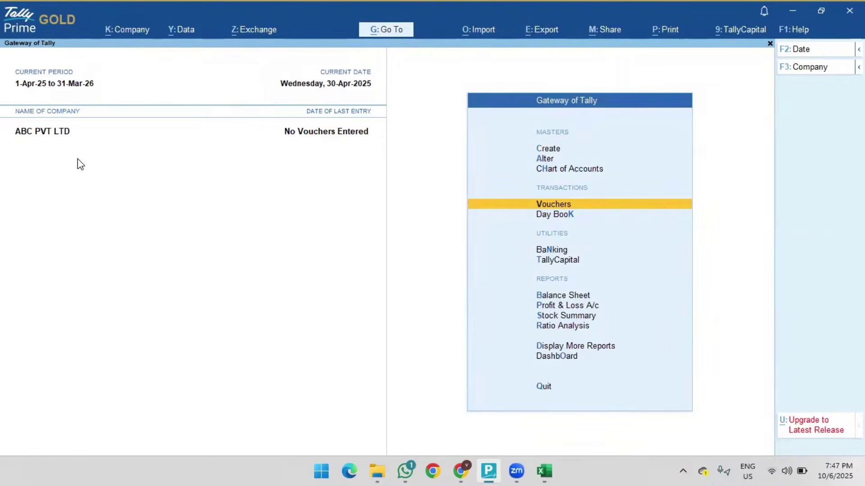
key("Escape")
key("Escape")
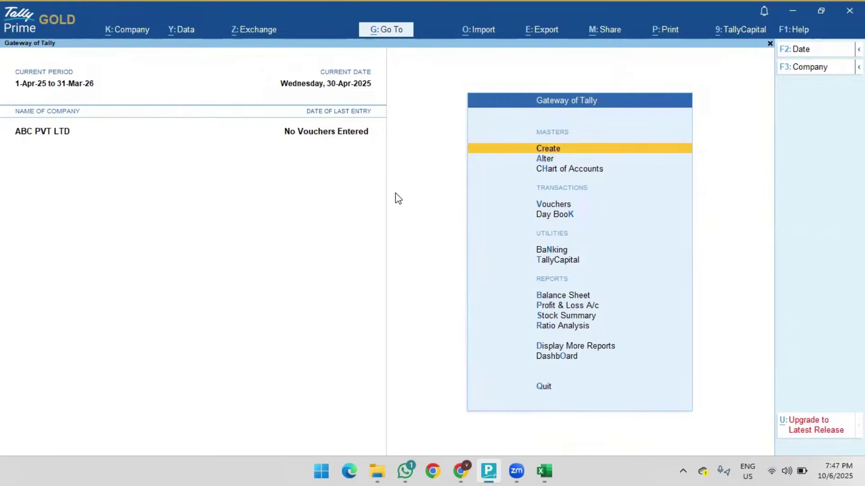
- Open the sample Excel file export for importing transactions
left_click(491, 30)
key("Down")
key("Down")
key("Down")
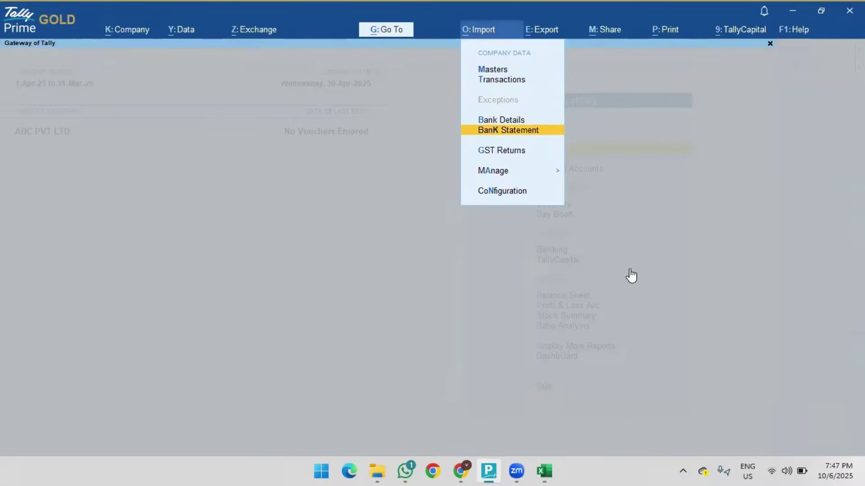
key("Down")
key("Down")
key("Return")
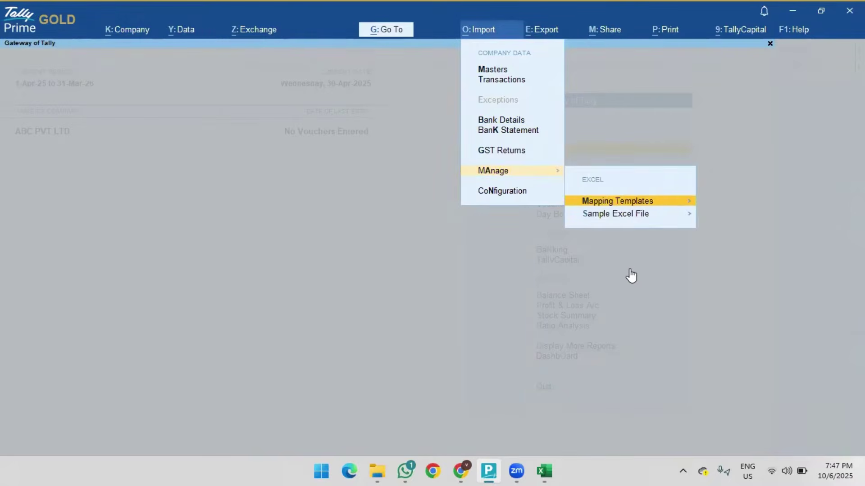
key("Down")
key("Return")
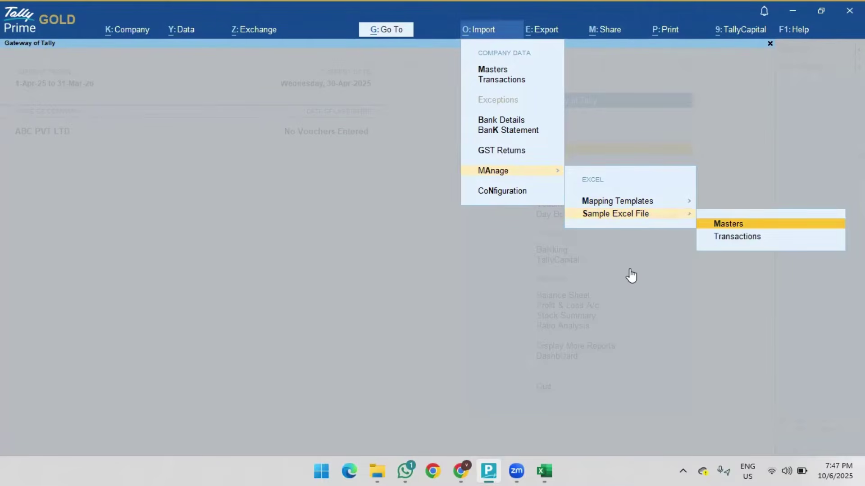
key("Down")
key("Return")
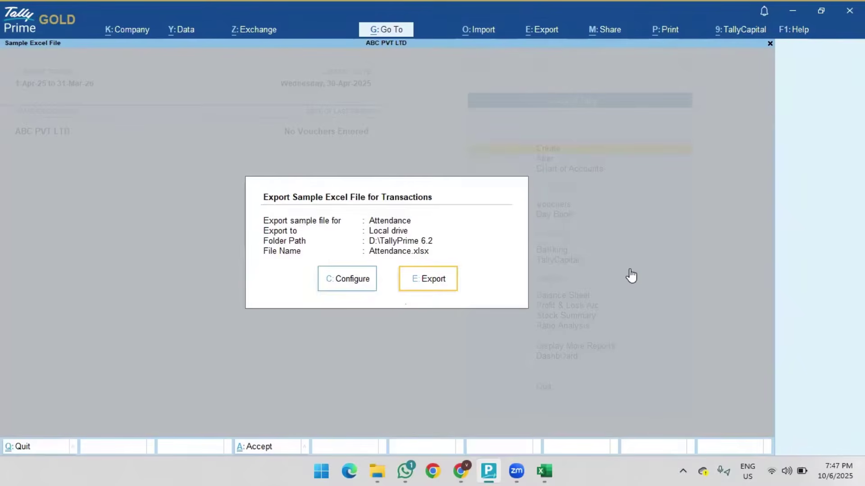
- Configure the export to produce a sample file for Attendance payroll vouchers
key("Left")
key("Return")
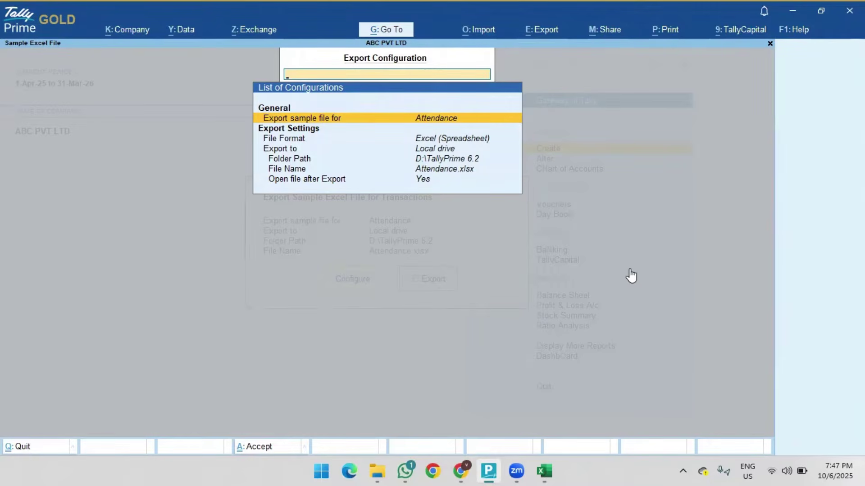
key("Return")
key("Up")
key("Up")
key("Up")
key("Up")
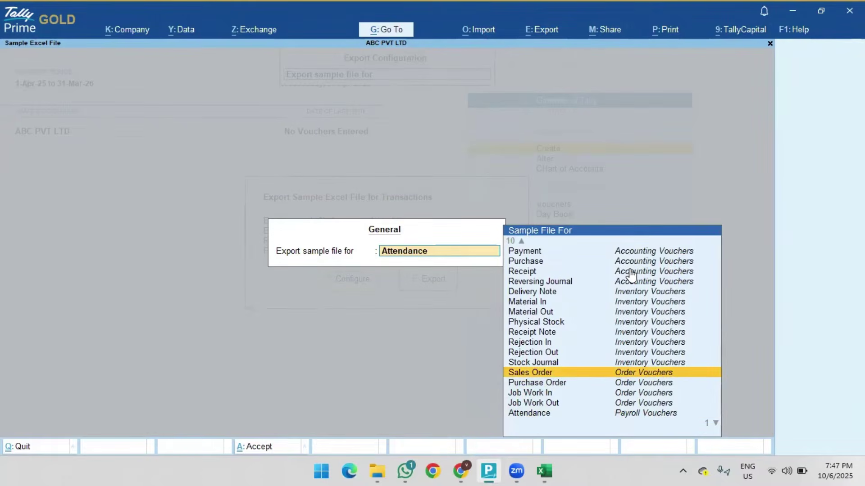
key("Down")
key("Down")
key("Down")
key("Down")
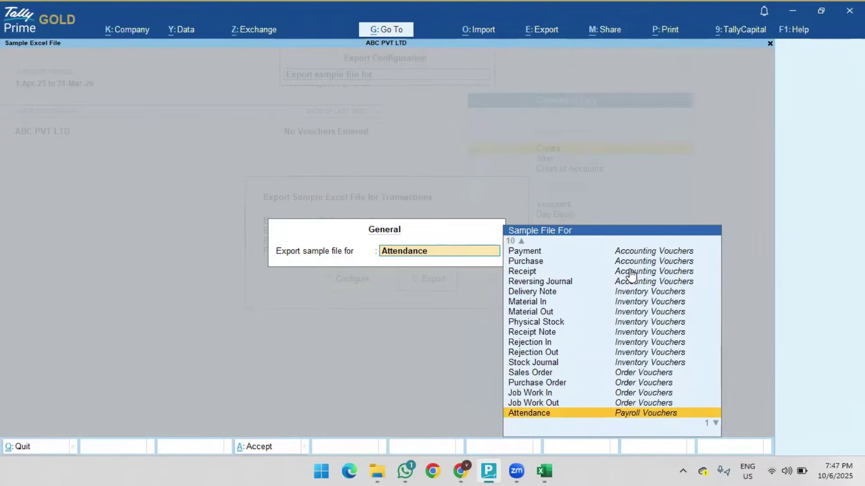
key("Return")
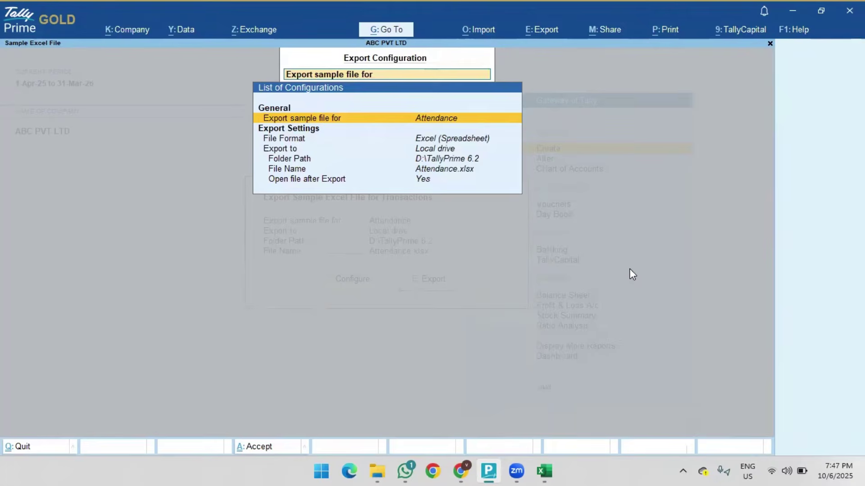
- Keep the Excel export settings and export the sample as Attendance.xlsx to D:\TallyPrime 6.2
key("Down")
key("Down")
key("Up")
key("Up")
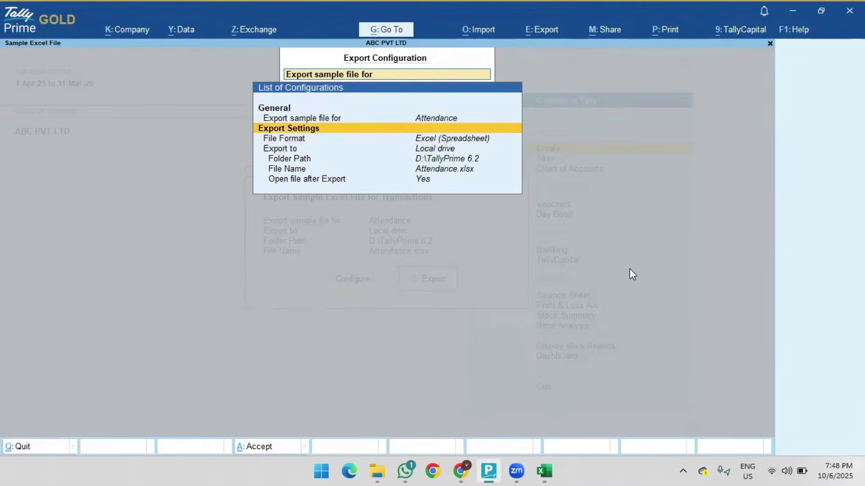
key("Down")
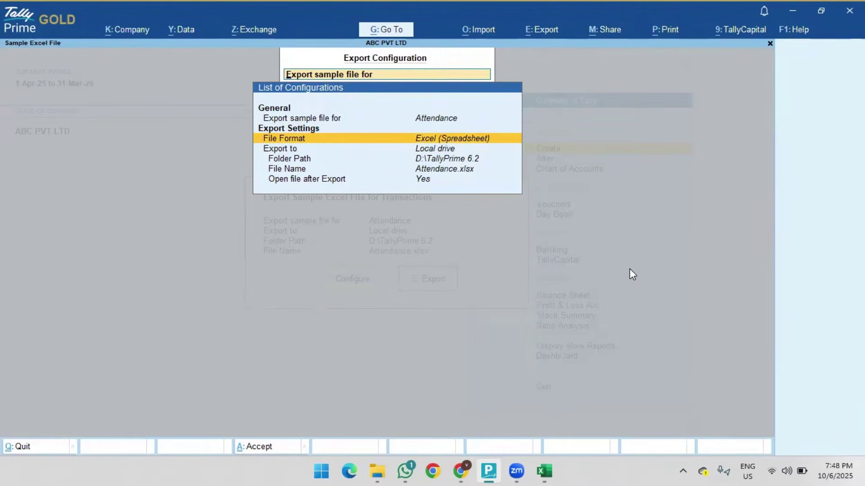
key("Down")
key("Down")
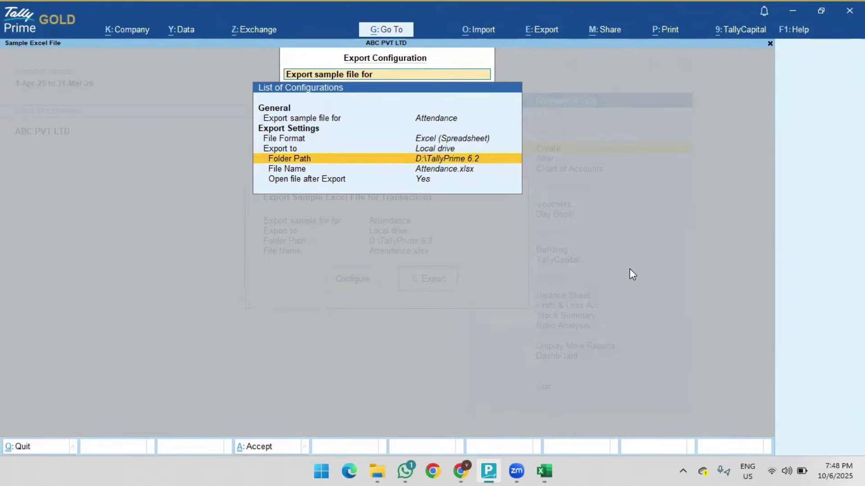
key("Down")
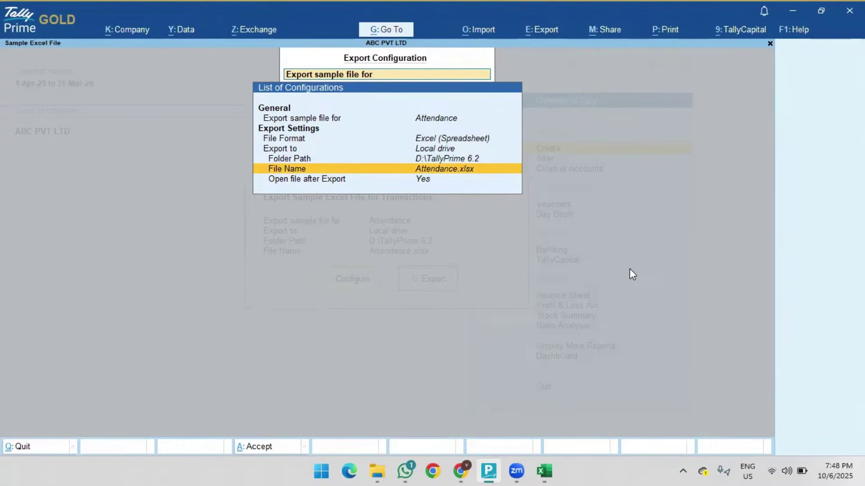
key("Down")
key("ctrl+a")
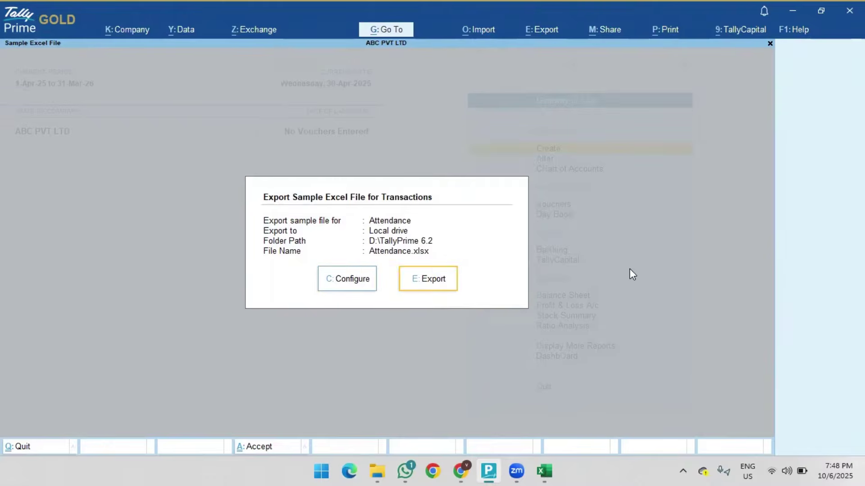
key("Return")
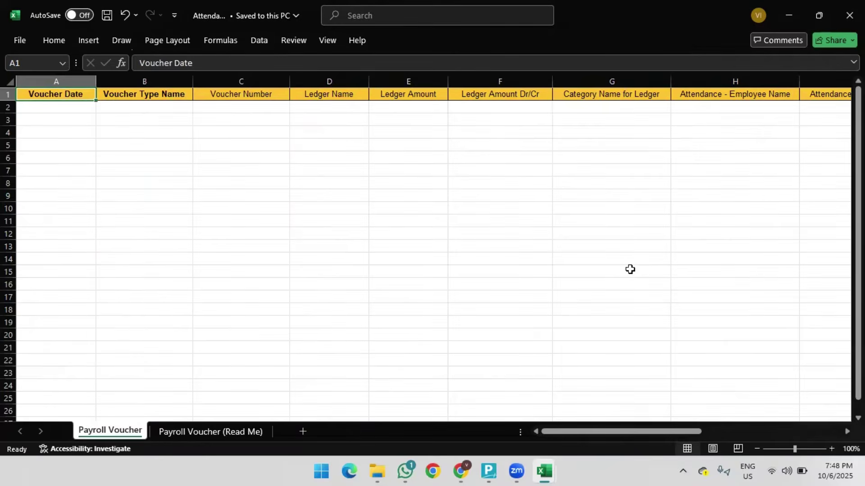
- Examine the column headers of the blank Payroll Voucher sheet, from Voucher Date to Attendance/Production Type
left_click(75, 107)
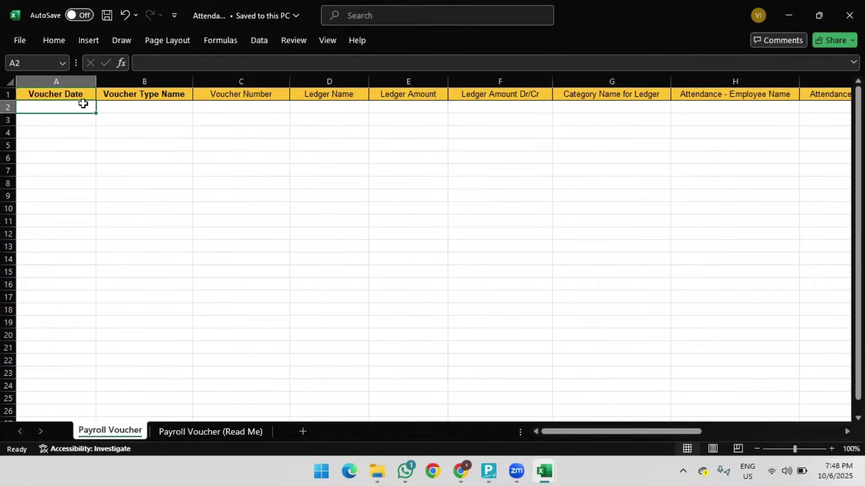
left_click(128, 92)
left_click(257, 96)
left_click(331, 106)
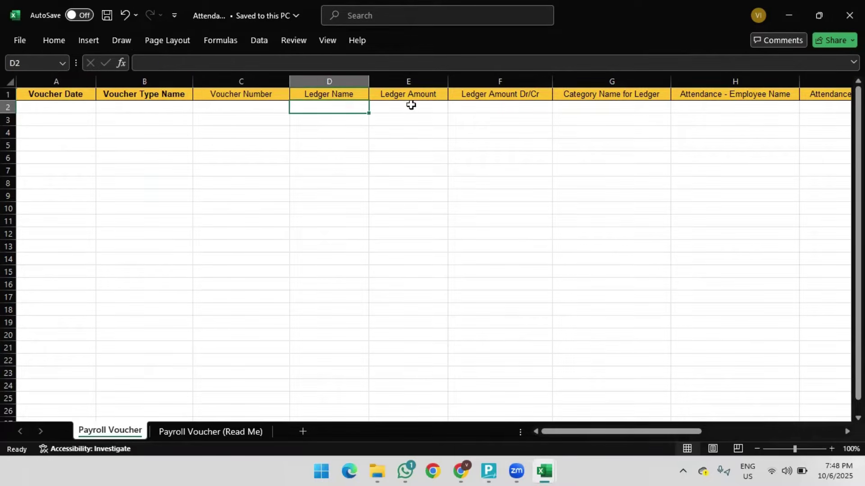
left_click(419, 97)
left_click(504, 106)
left_click(619, 91)
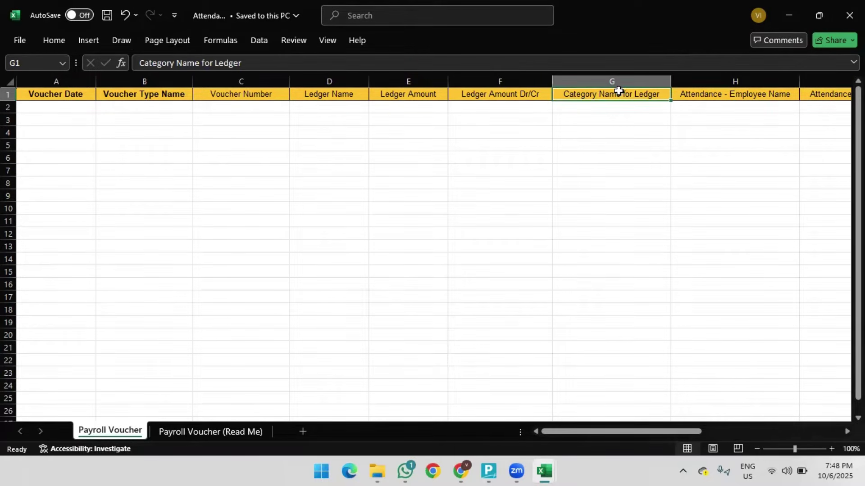
left_click(690, 93)
left_click(805, 92)
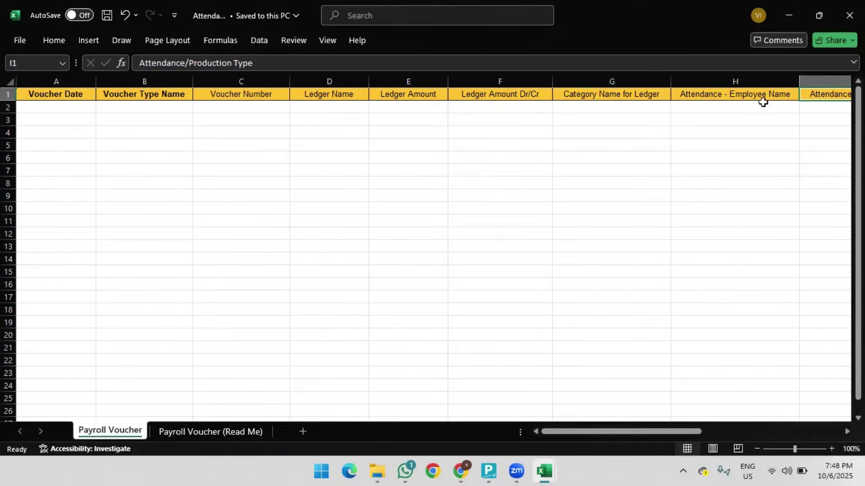
left_click(580, 96)
left_click(488, 94)
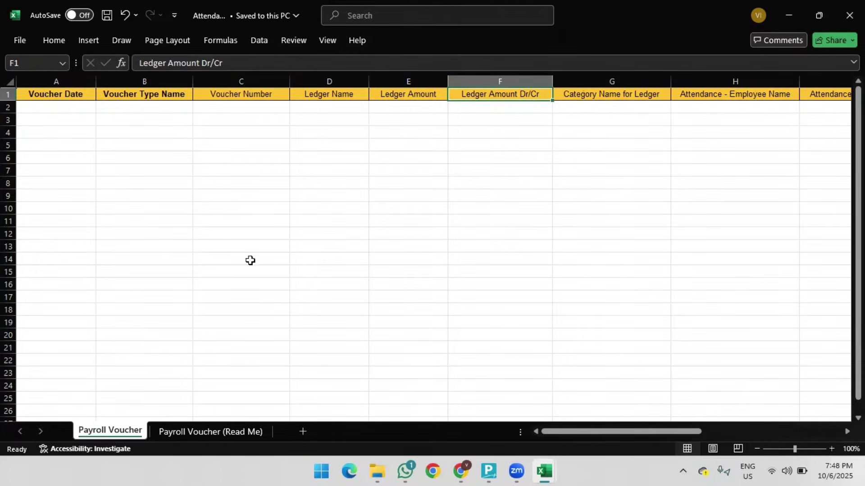
- Review the field list and instructions on the Payroll Voucher (Read Me) sheet and return to the Payroll Voucher sheet
left_click(218, 427)
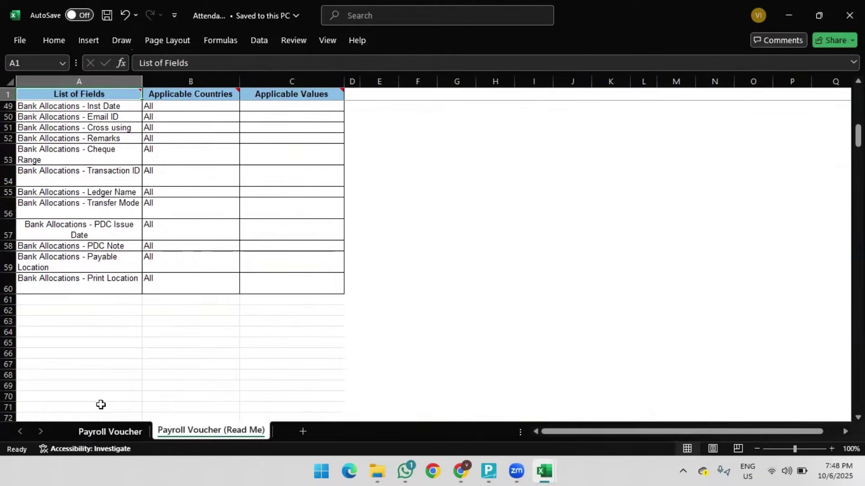
scroll(106, 225, "up", 15)
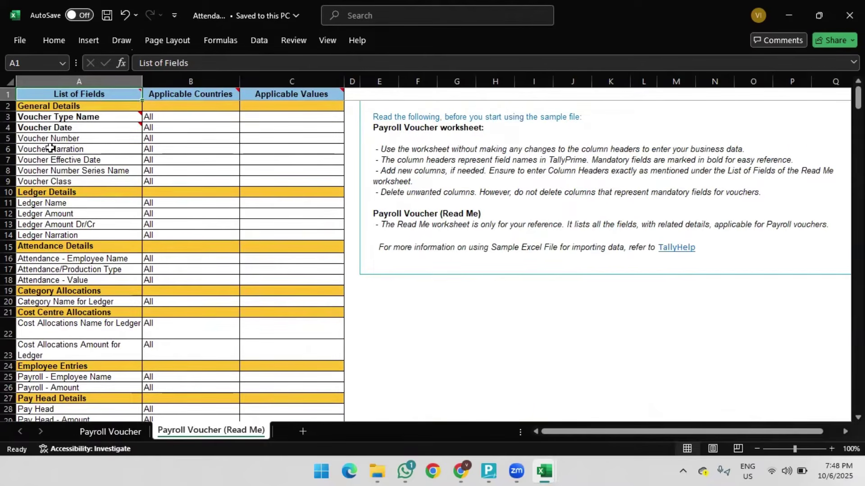
left_click(105, 431)
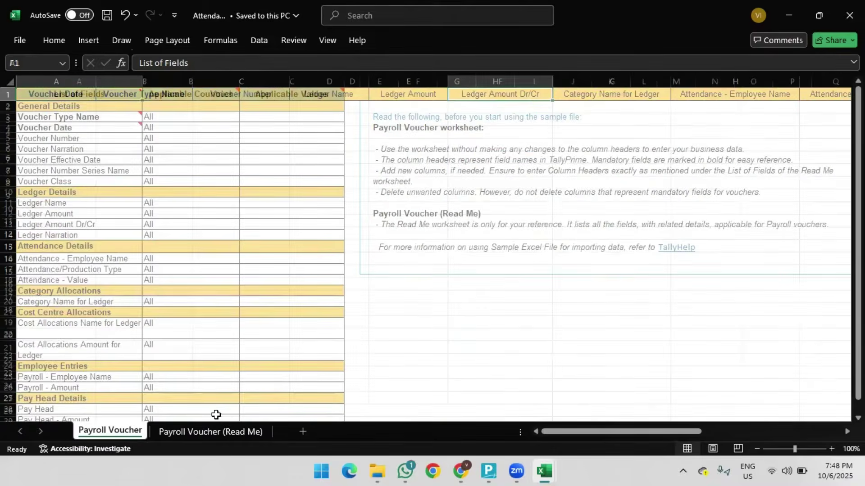
left_click(664, 97)
left_click(485, 197)
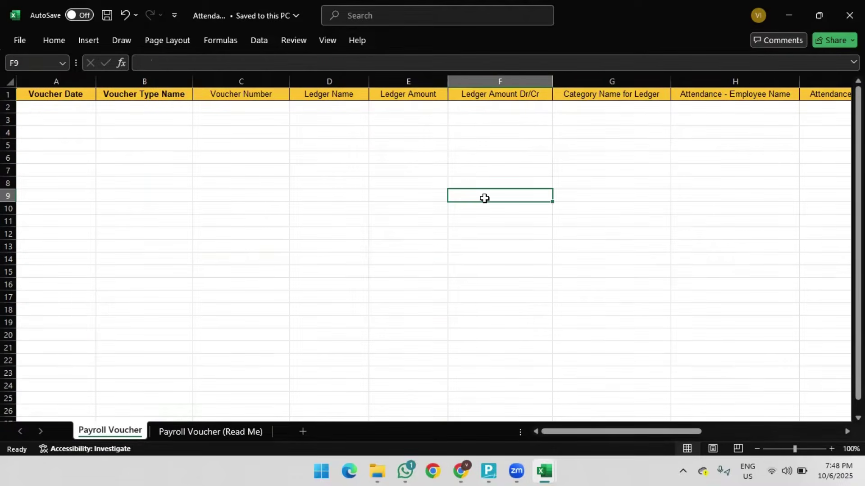
left_click_drag(193, 212, 195, 225)
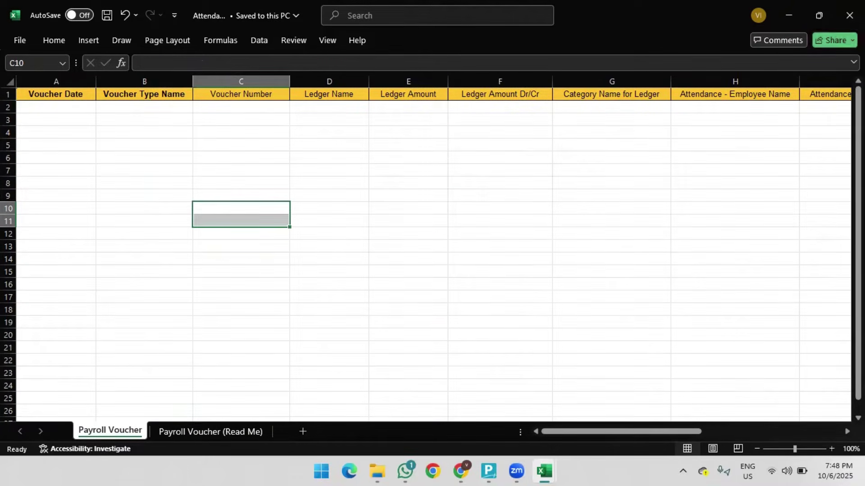
- Close the blank sample workbook and check the Voucher Date and Voucher Type Name headers in the filled attendance workbook
left_click(849, 15)
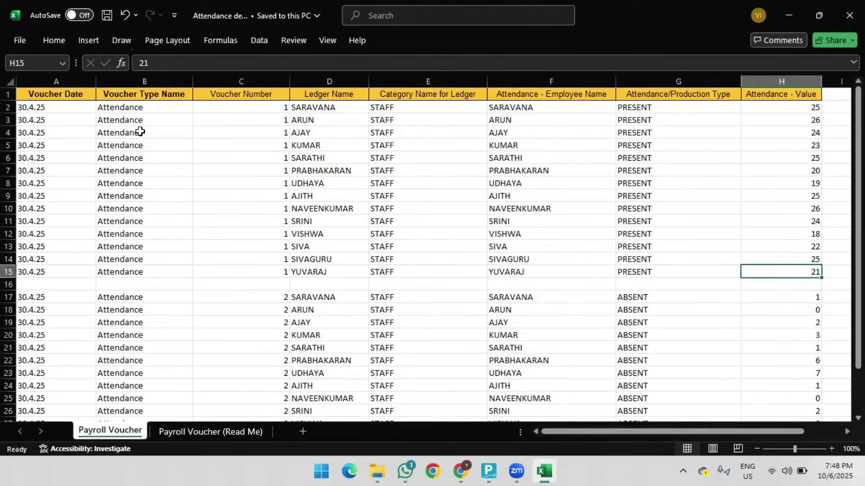
left_click(54, 96)
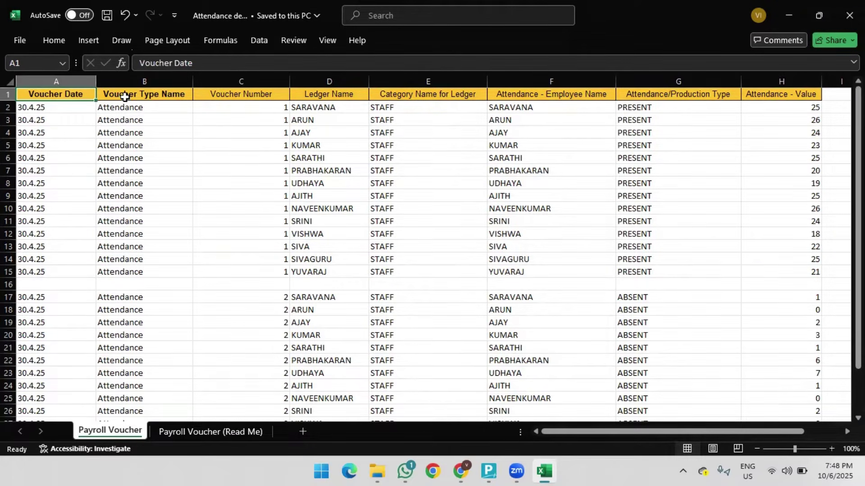
left_click(120, 98)
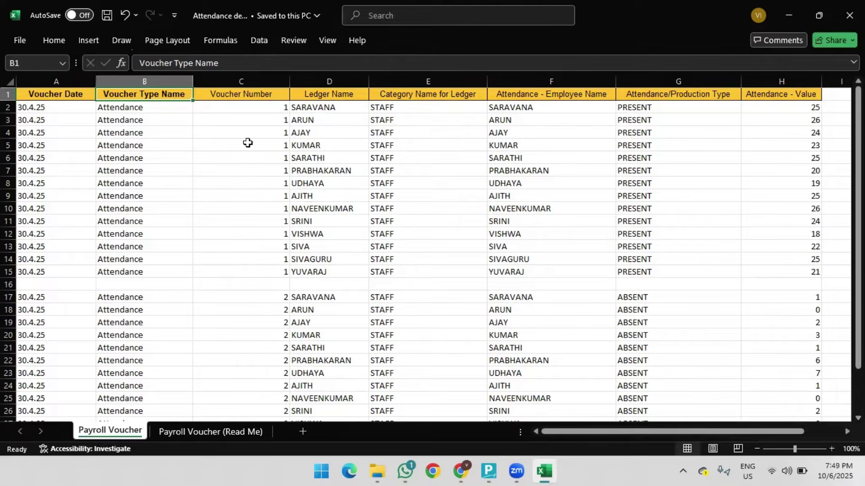
- Examine the PRESENT attendance types and the attendance values in the rows of voucher 1
left_click(666, 108)
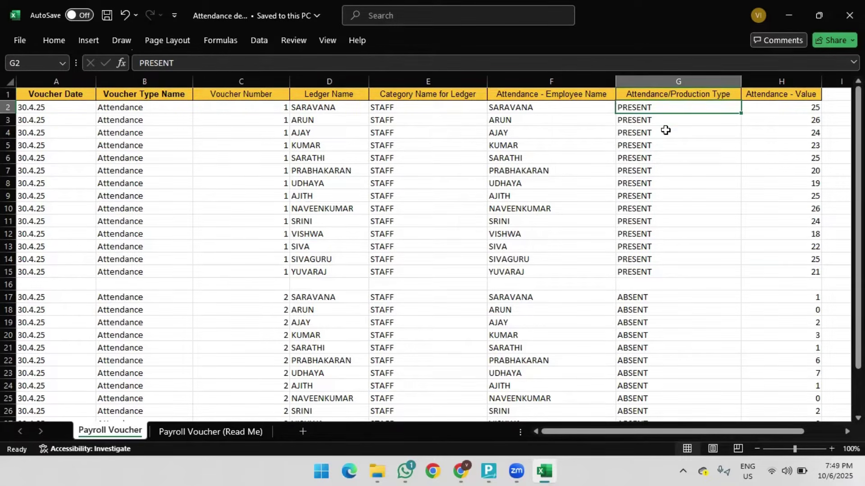
left_click(666, 131)
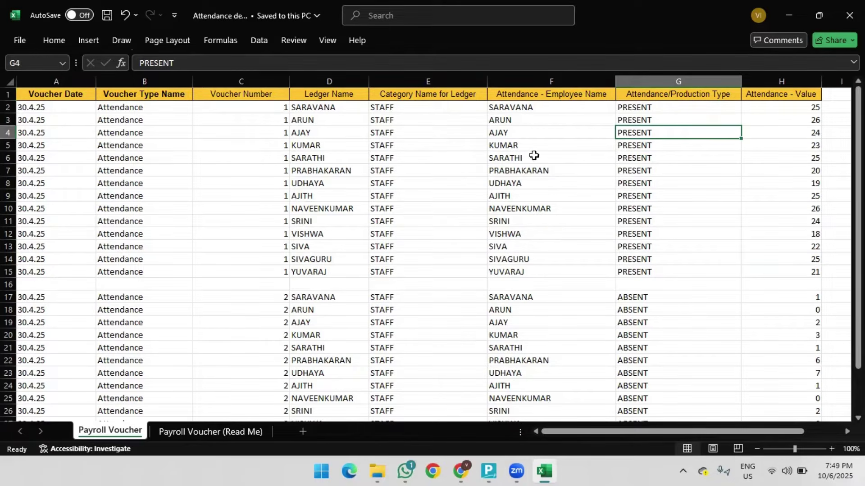
left_click(814, 107)
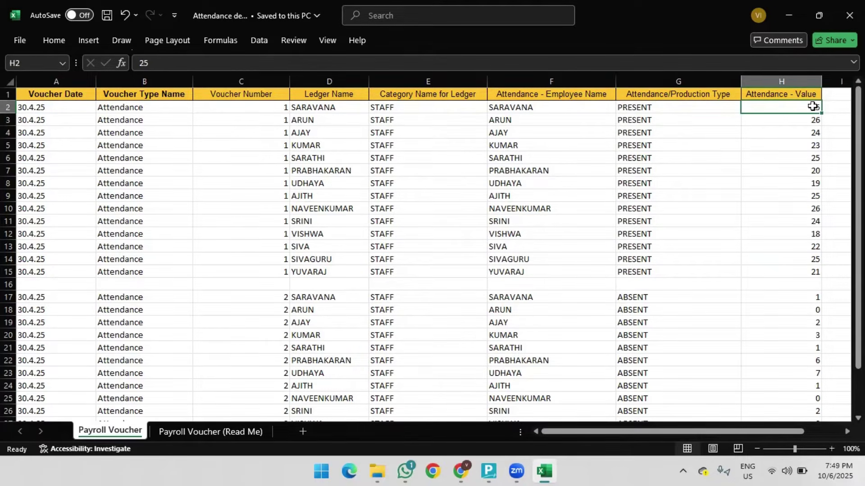
left_click(787, 134)
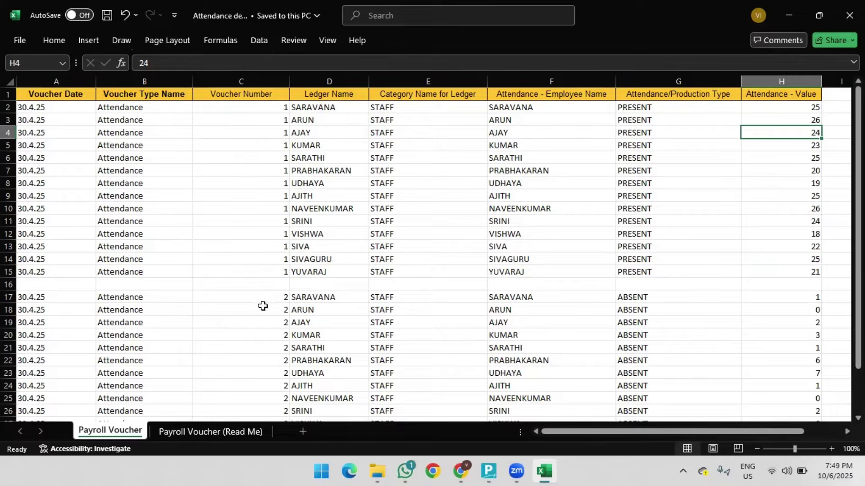
- Examine the voucher 2 rows, checking the voucher number, the ABSENT attendance type and the attendance values
left_click(265, 307)
left_click(266, 297)
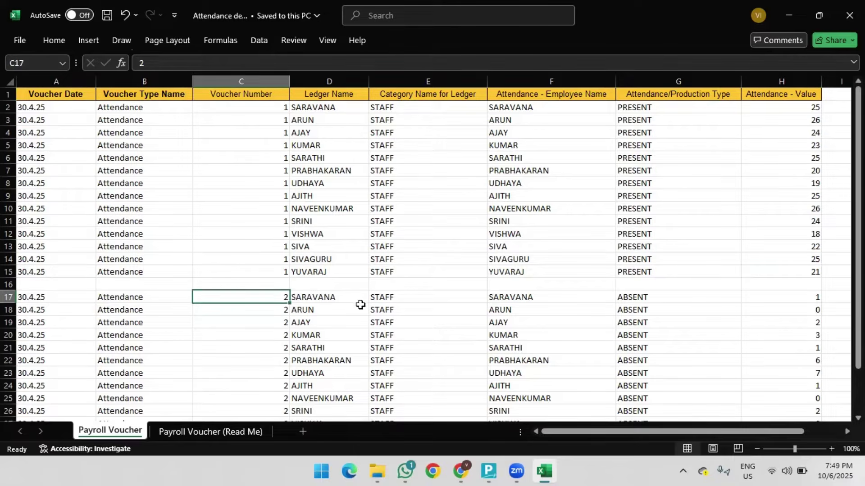
left_click(627, 308)
key("Down")
key("Down")
key("Down")
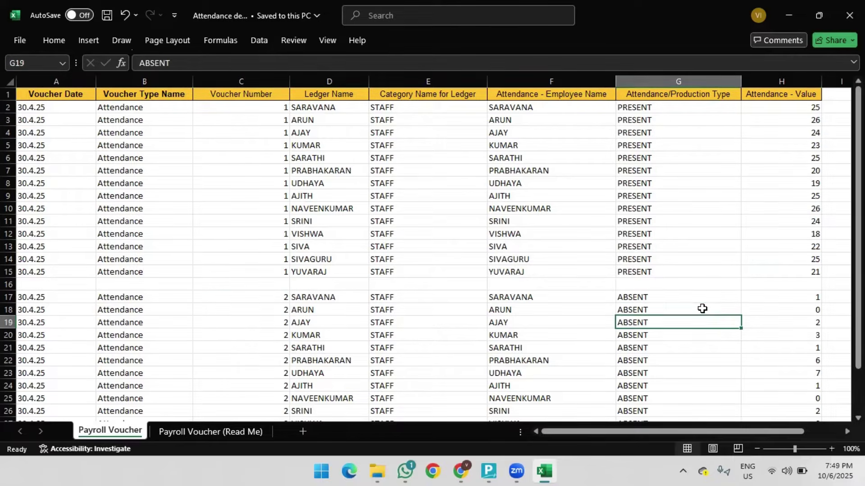
key("Down")
key("Down")
key("Down")
key("Down")
key("Down")
key("Down")
key("Down")
key("Right")
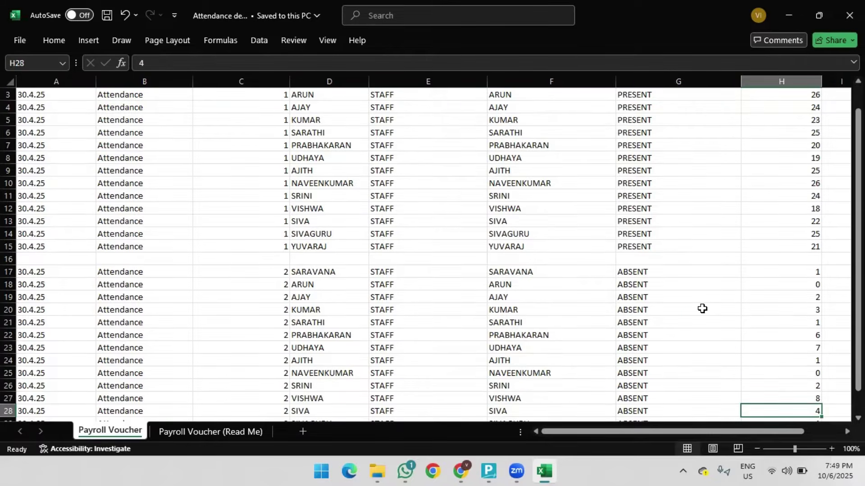
- Return to the header row and review the Voucher Number, Voucher Date and Voucher Type Name columns
key("Up")
key("Up")
key("Up")
key("Up")
key("Up")
key("Up")
key("Up")
key("Up")
key("Up")
key("Up")
key("Up")
key("Up")
key("Up")
key("Up")
key("Up")
key("Up")
key("Up")
key("Up")
key("Up")
key("Up")
key("Up")
key("Up")
key("Up")
key("Up")
key("Up")
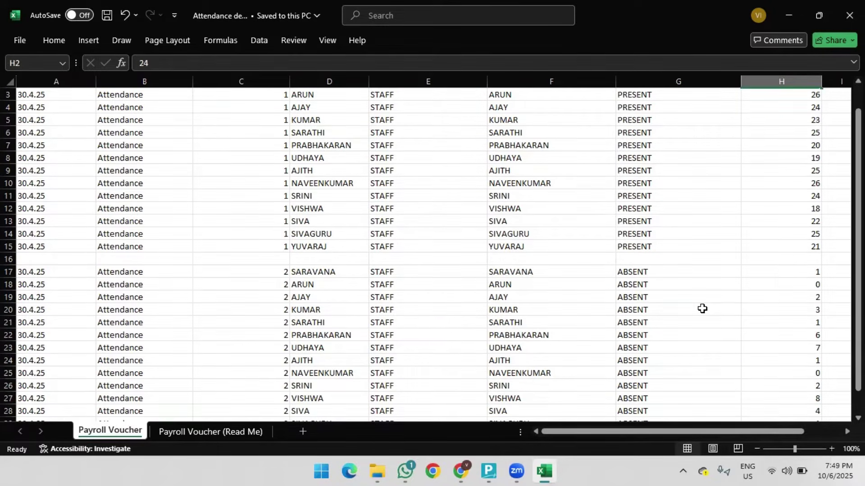
key("Left")
key("Left")
key("Left")
key("Left")
key("Left")
key("Left")
key("Left")
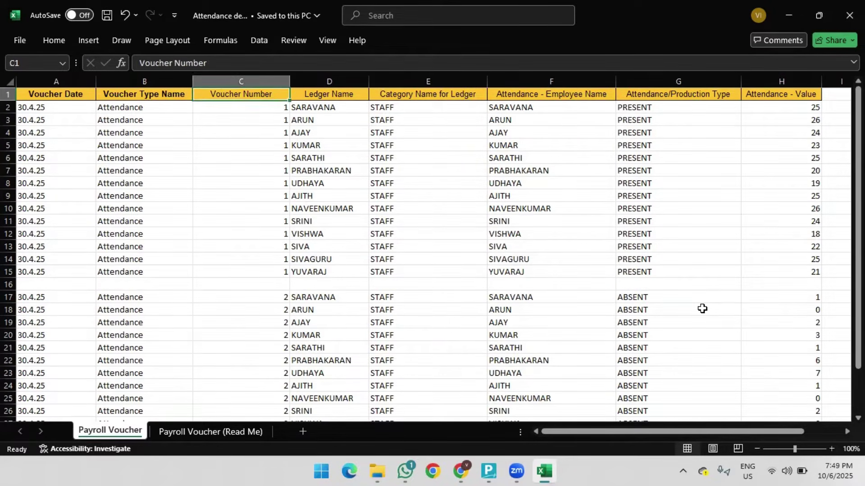
key("Down")
key("Down")
key("Up")
key("Up")
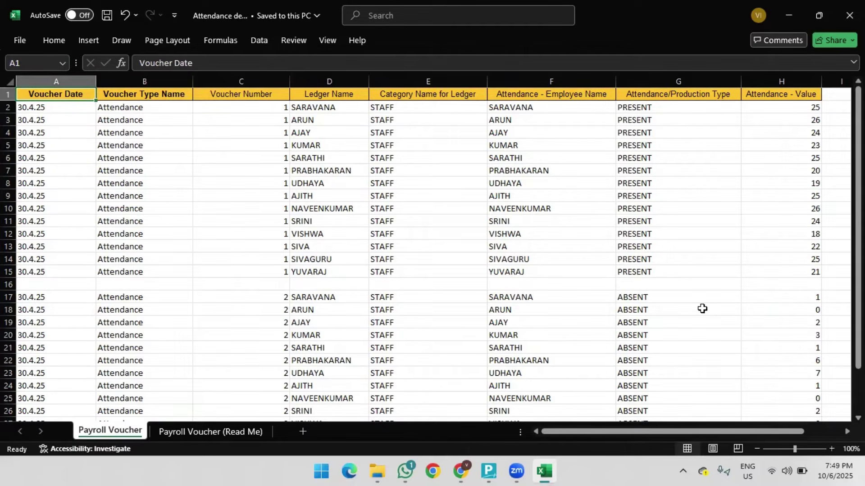
key("Right")
key("Down")
key("Down")
key("Down")
key("Down")
key("Down")
key("Down")
key("Down")
key("Down")
key("Down")
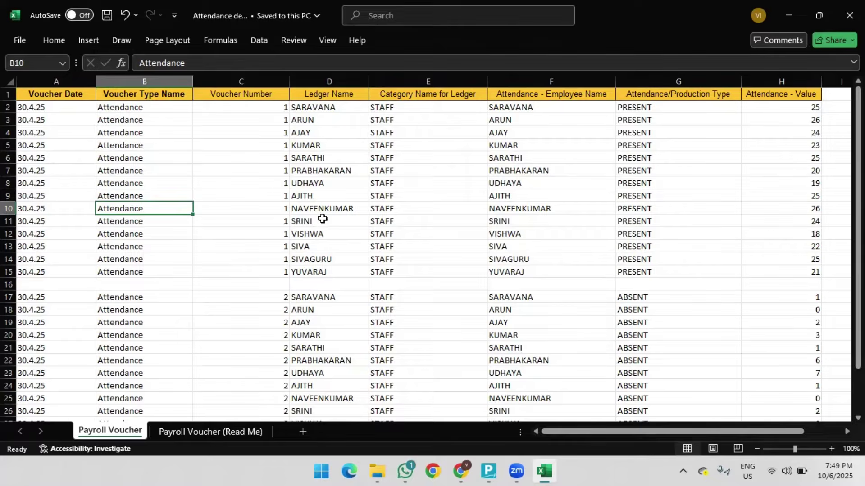
- Switch to File Explorer, locate the Attendance details workbook in EXCEL TO TALLY and select its folder path D:\EXCEL TO TALLY
left_click(376, 471)
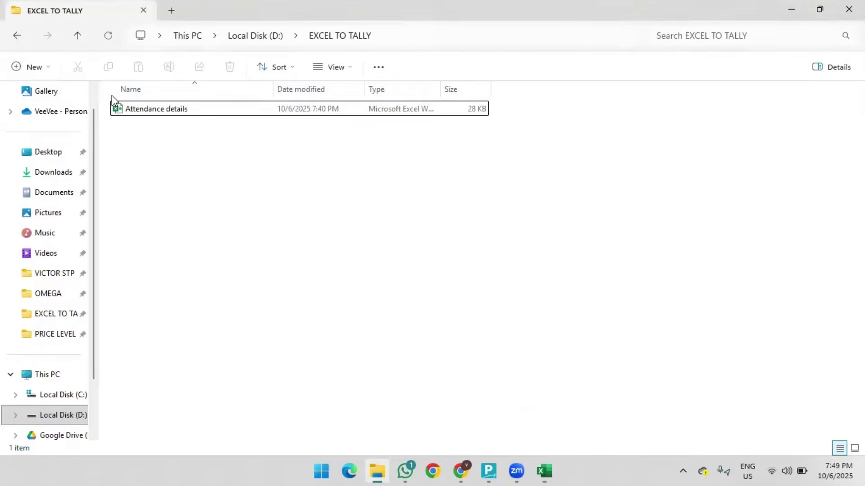
left_click(195, 113)
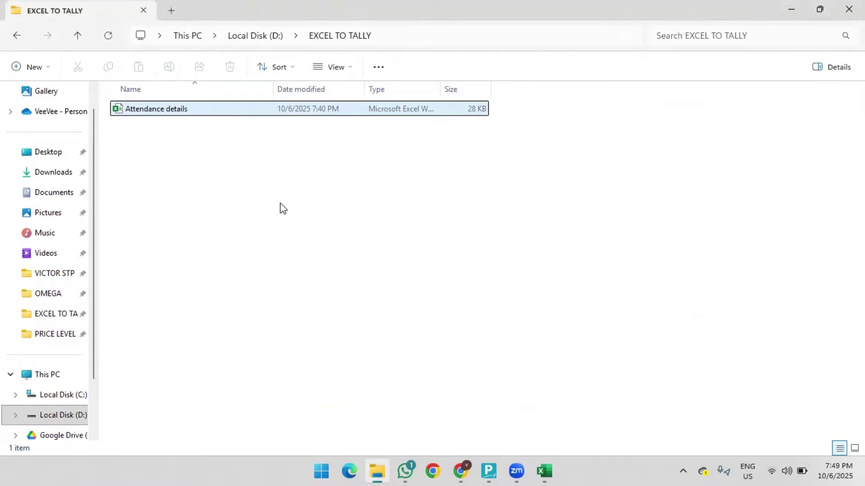
left_click(298, 172)
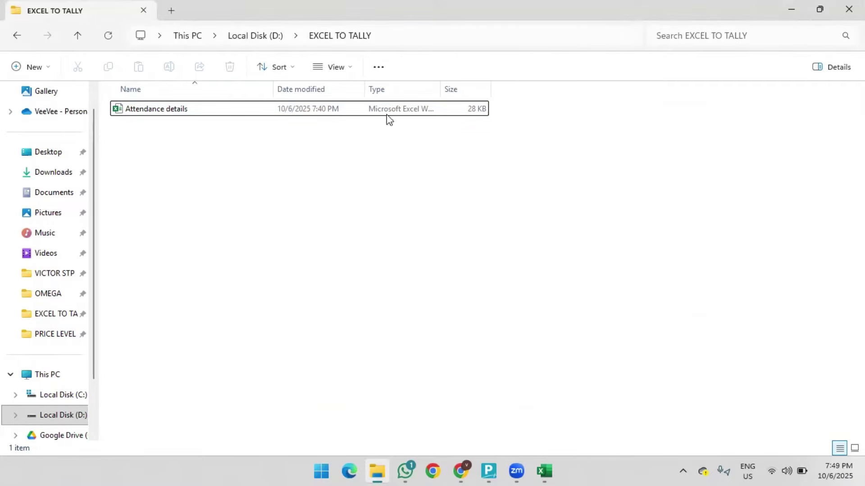
key("alt+d")
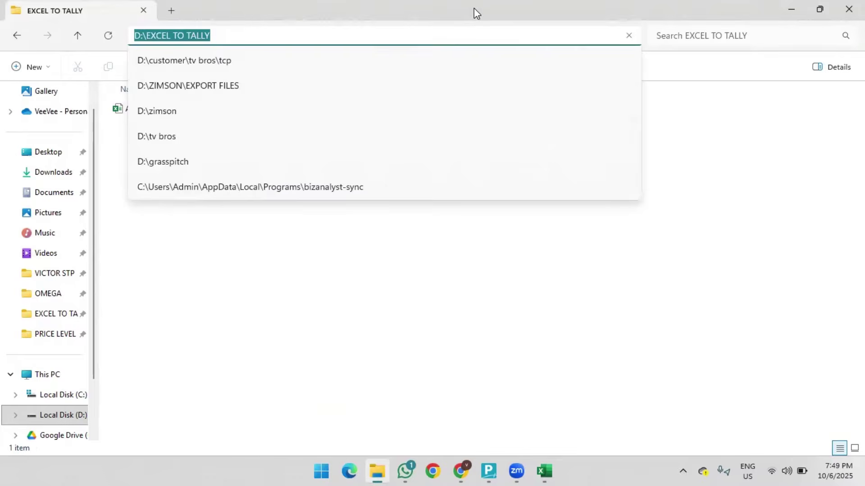
- Switch to TallyPrime and open the import of transactions for the company
left_click(496, 471)
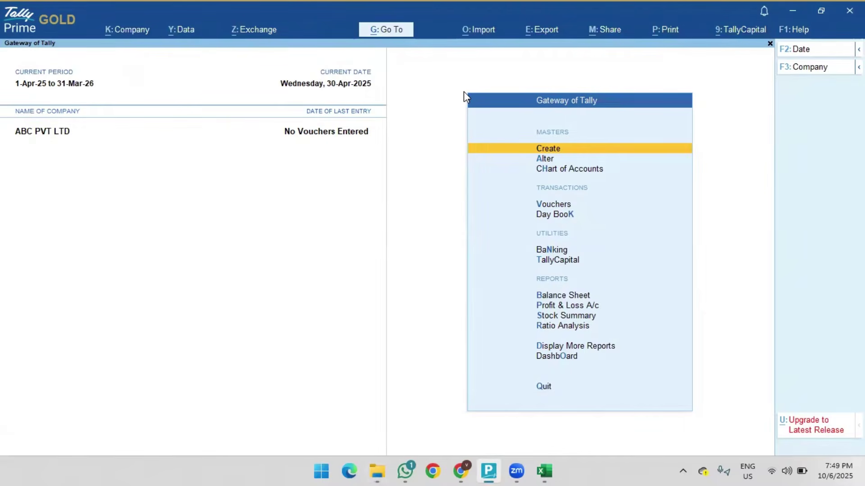
key("alt+o")
key("Down")
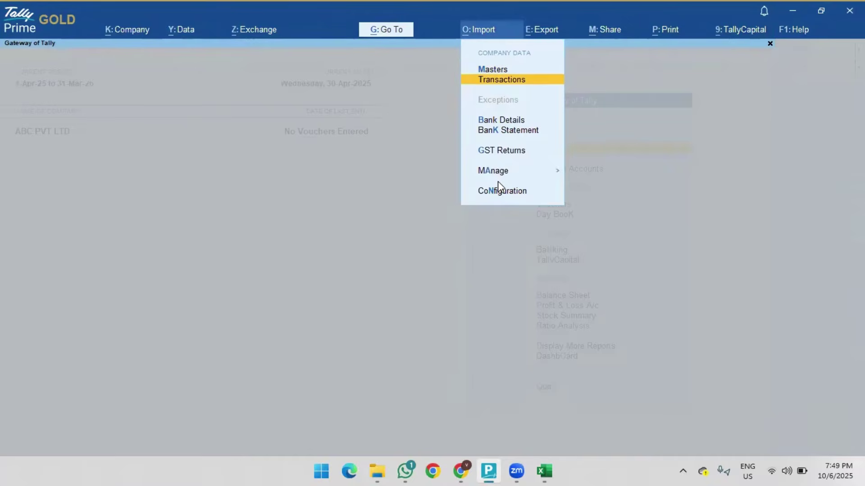
key("Return")
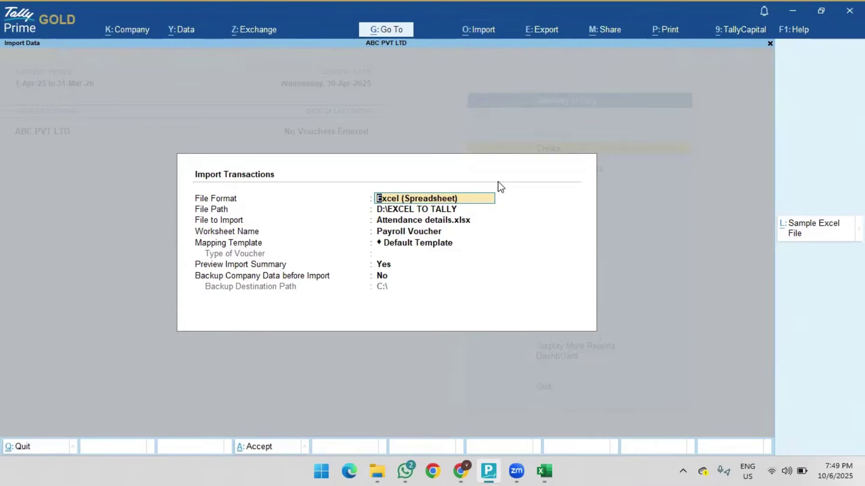
- Keep the Excel (Spreadsheet) format, specify the path D:\EXCEL TO TALLY and choose Attendance details.xlsx as the file to import
key("Return")
key("Return")
key("Up")
key("Up")
key("Up")
key("Up")
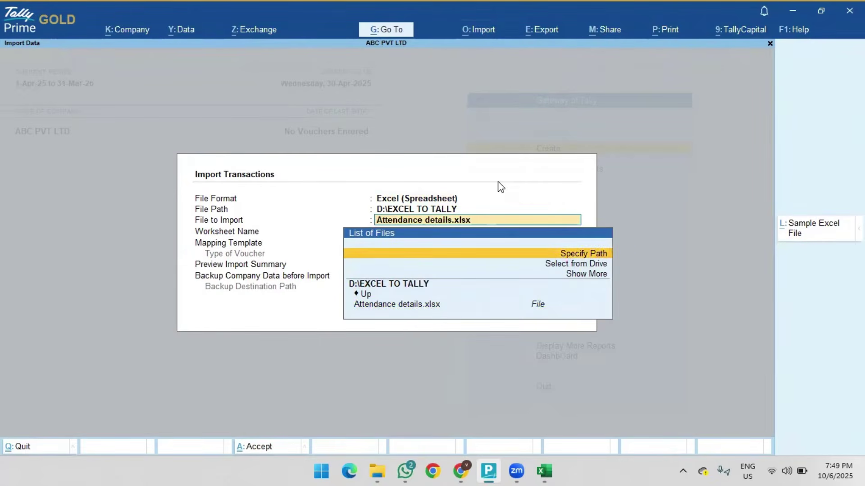
key("Return")
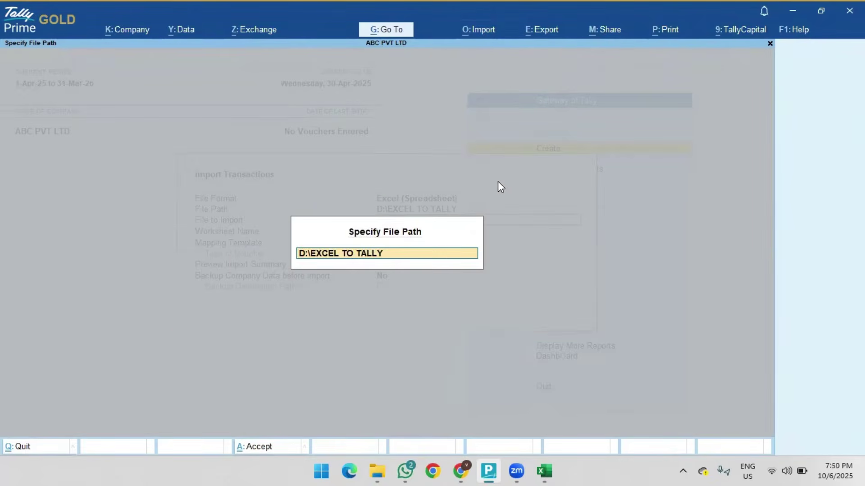
key("Return")
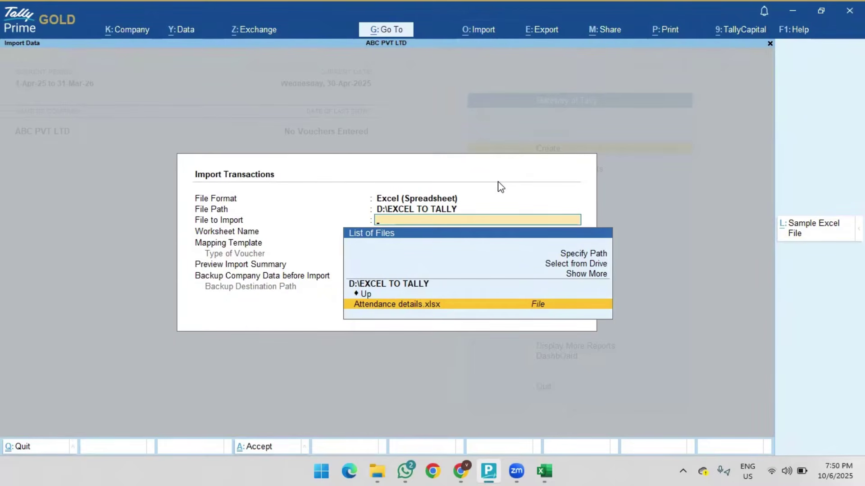
key("Return")
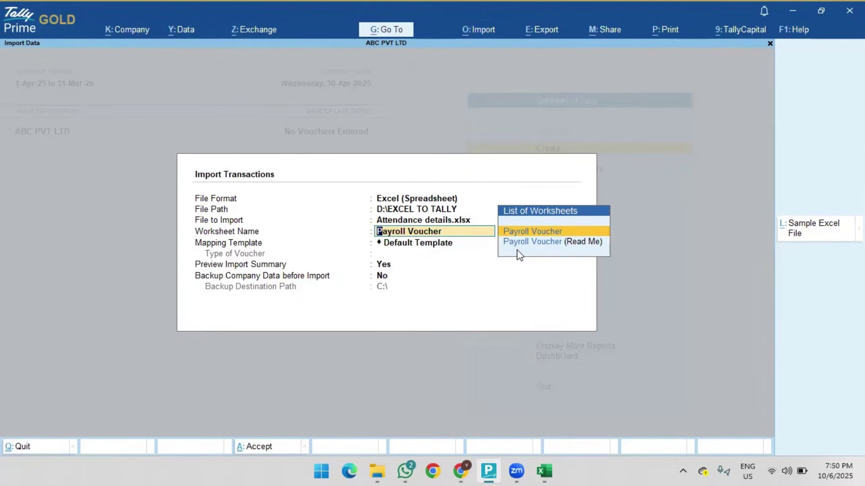
- Switch to Excel, compare the Payroll Voucher (Read Me) and Payroll Voucher sheets, and return to TallyPrime
left_click(541, 471)
left_click(180, 432)
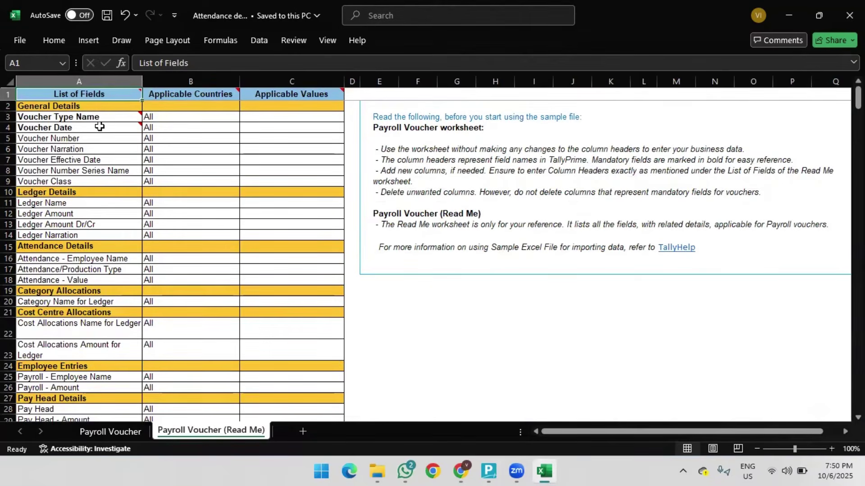
left_click(111, 431)
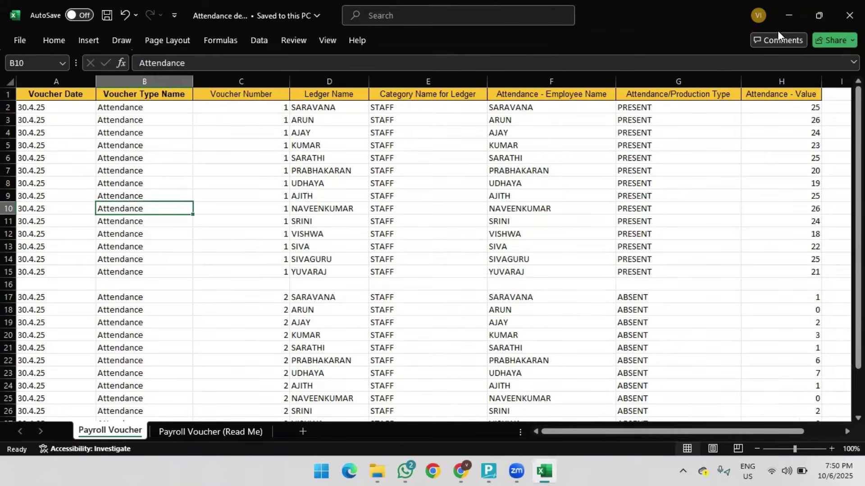
left_click(788, 22)
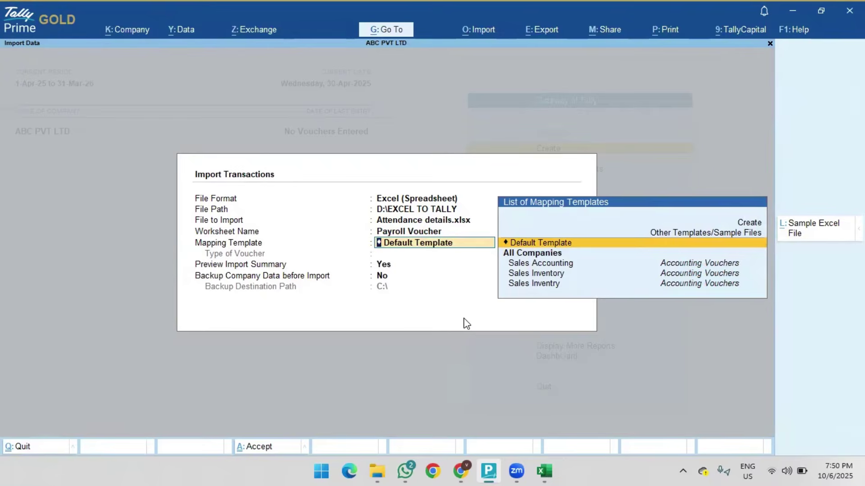
- Import the Payroll Voucher worksheet with the Default Template, Preview Import Summary set to Yes and company data backup set to No
key("Return")
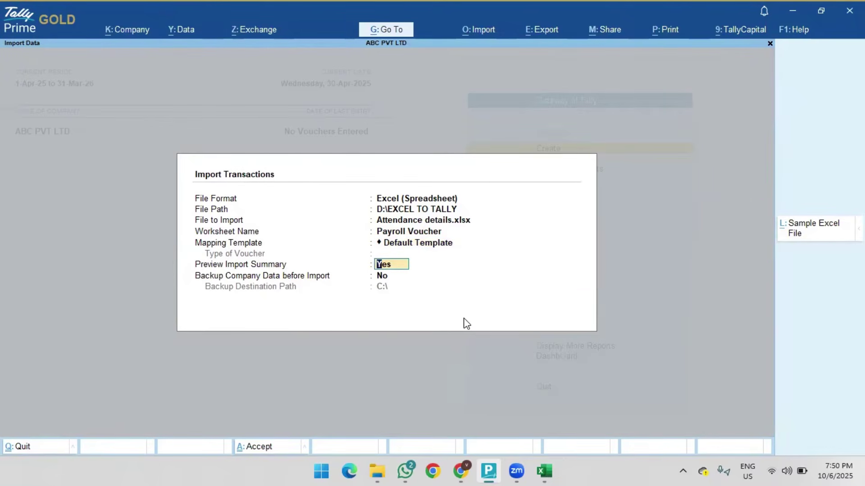
key("Return")
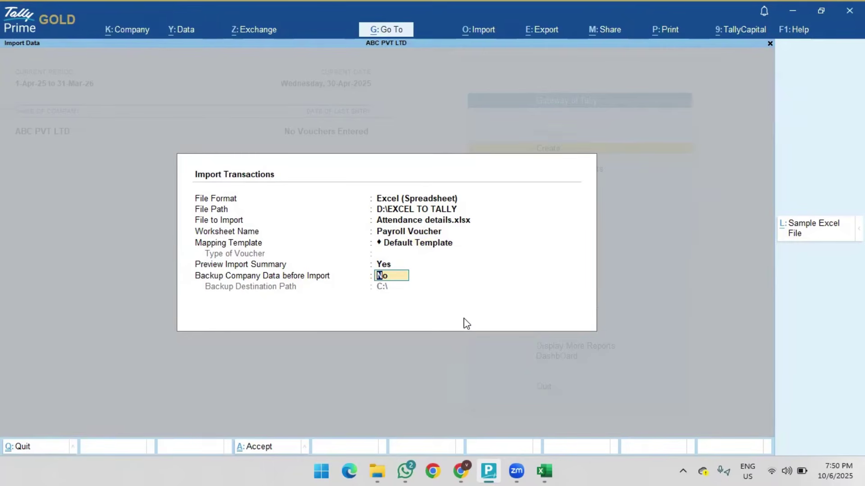
key("Return")
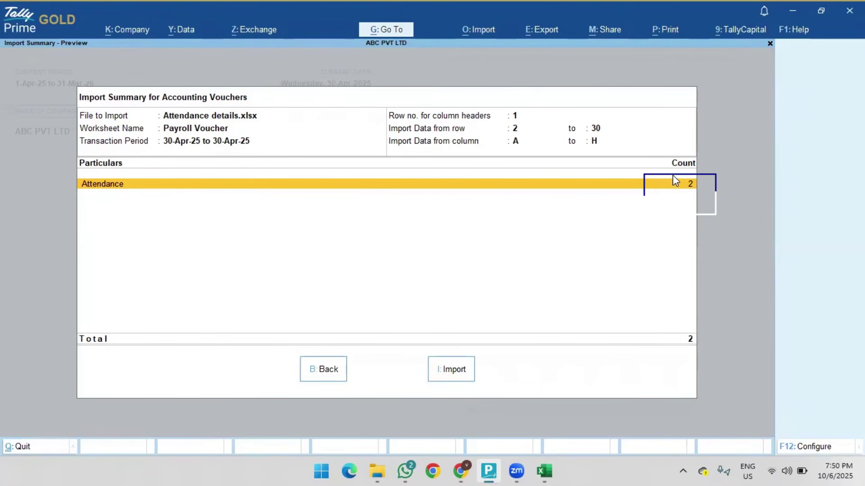
left_click(452, 369)
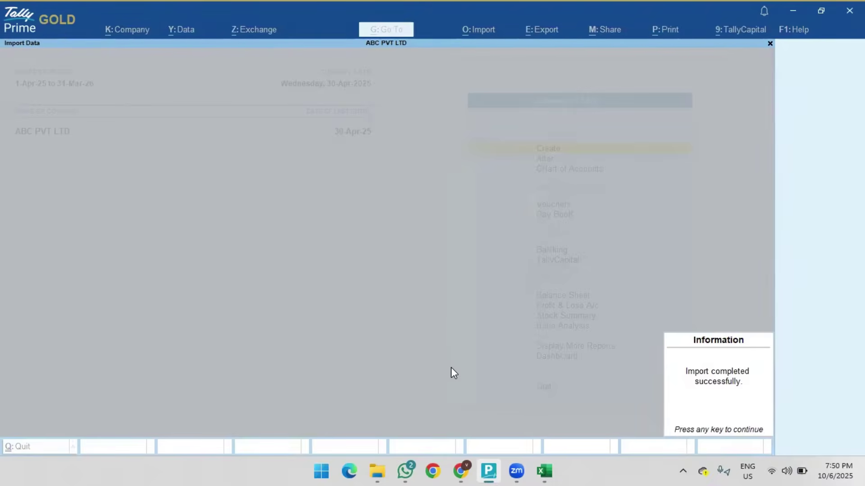
key("Return")
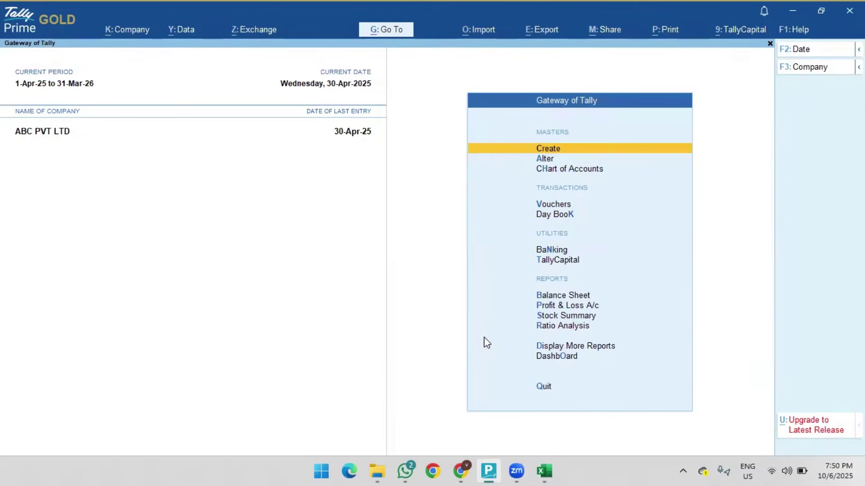
- Open the Day Book and check the imported PRESENT and ABSENT attendance vouchers
key("Down")
key("Down")
key("Down")
key("Down")
key("Return")
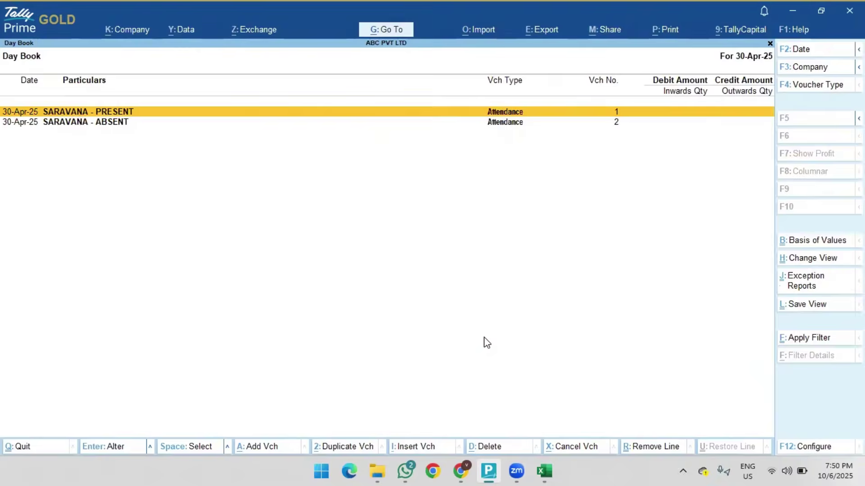
key("Down")
key("Up")
key("Down")
key("Up")
key("Down")
key("Up")
key("Down")
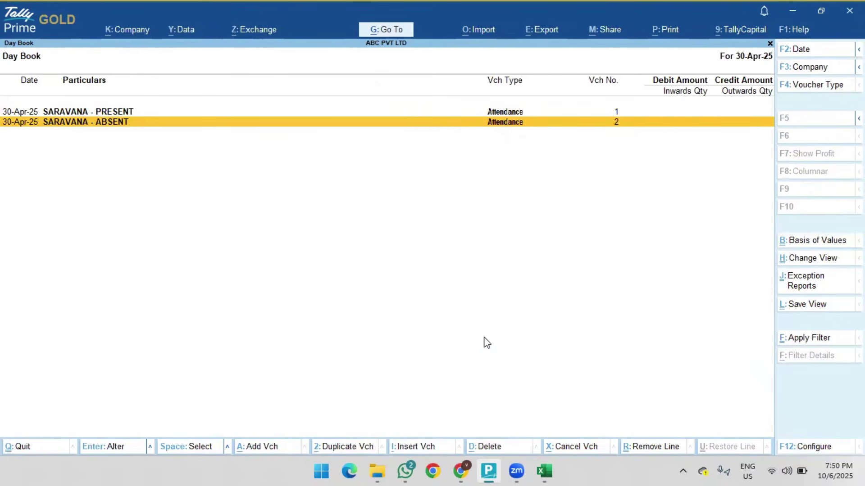
key("Up")
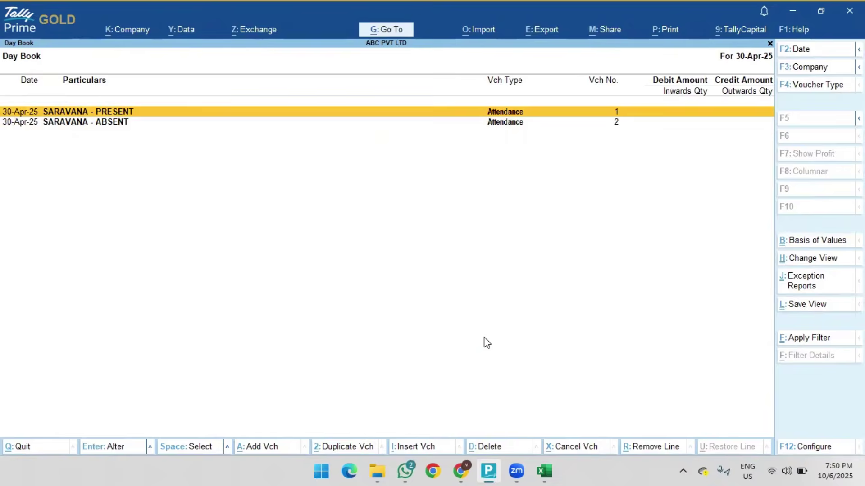
- Open the PRESENT attendance voucher, review the employees' attendance values and quit it without changes
key("Return")
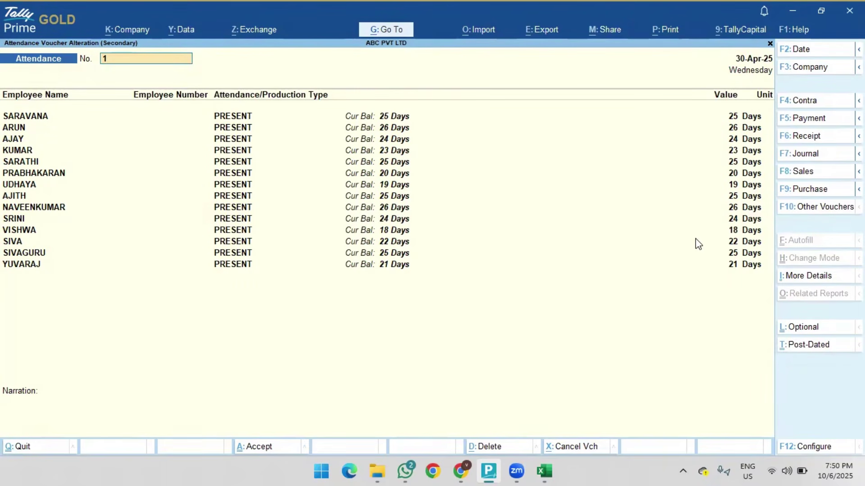
key("Escape")
key("y")
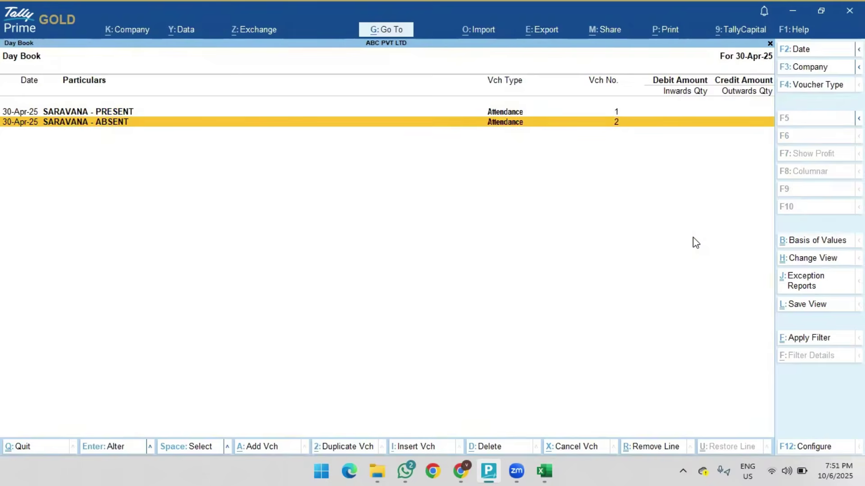
- Open the ABSENT attendance voucher, review the employees' absent days, quit it without changes and leave the Day Book
key("Return")
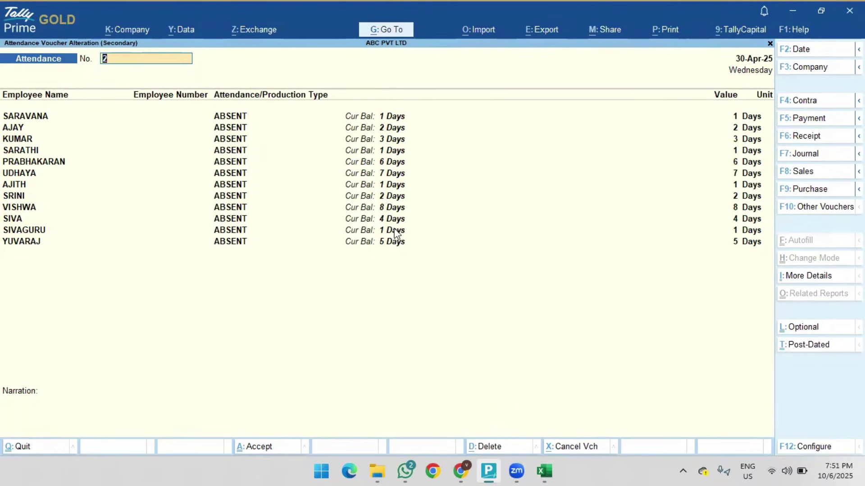
key("Escape")
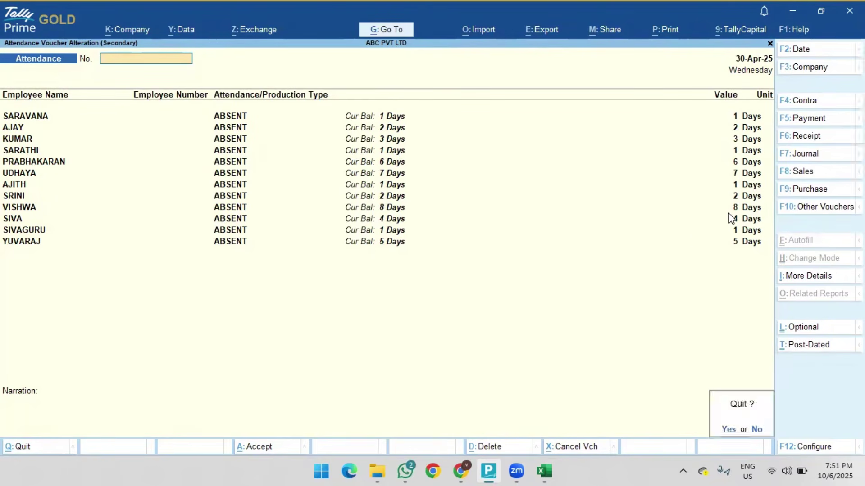
key("y")
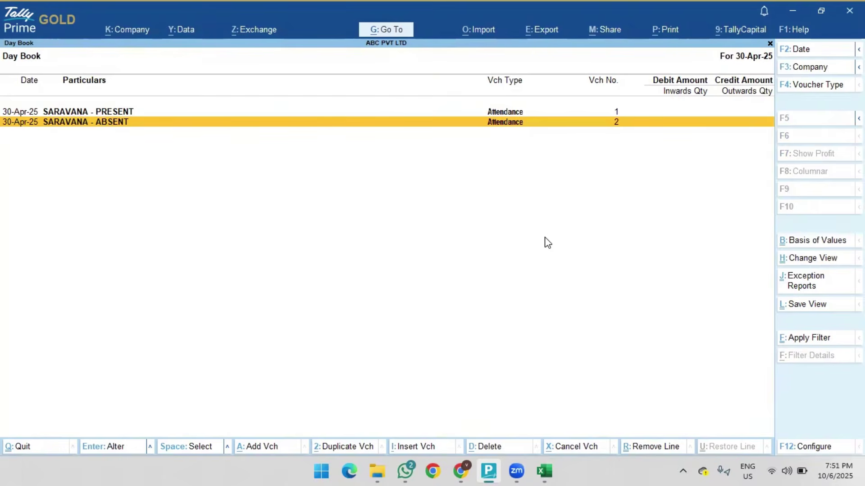
key("Escape")
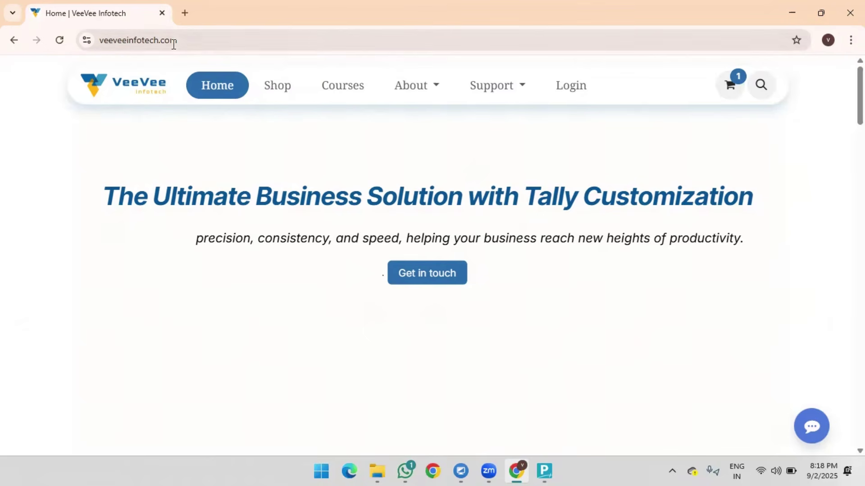
- In Chrome, open the Courses page of the veeveeinfotech.com website and look through the most popular courses
left_click(188, 43)
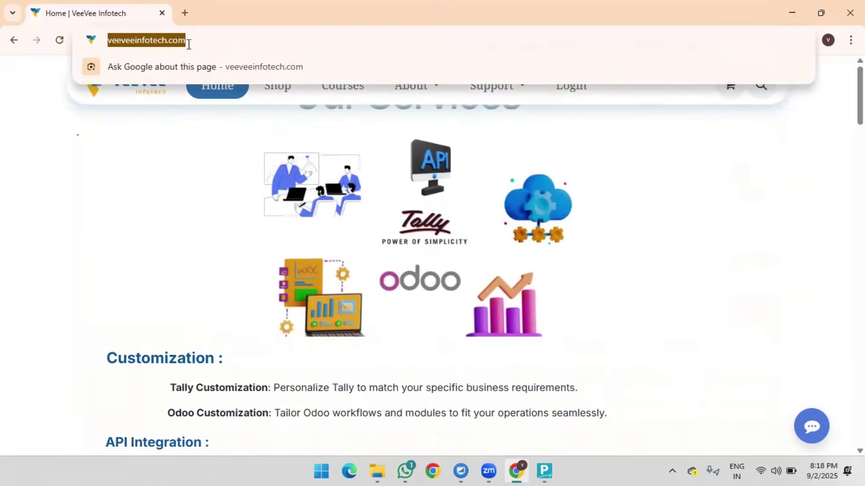
left_click(232, 144)
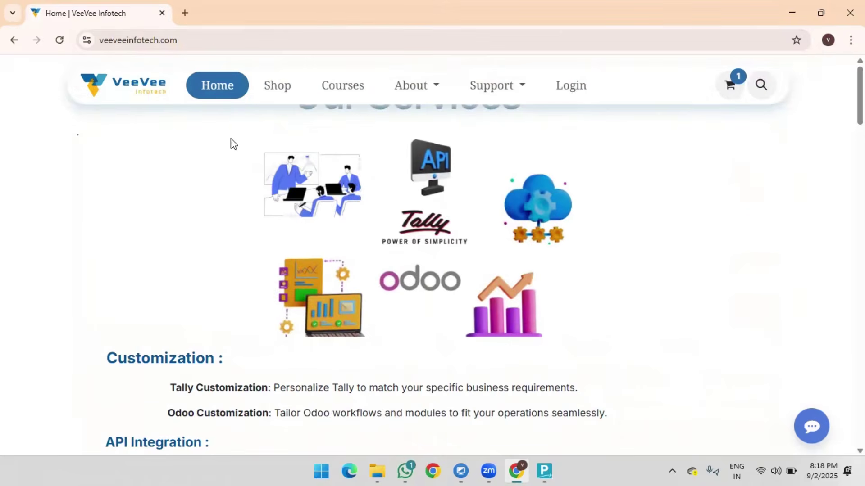
left_click(342, 95)
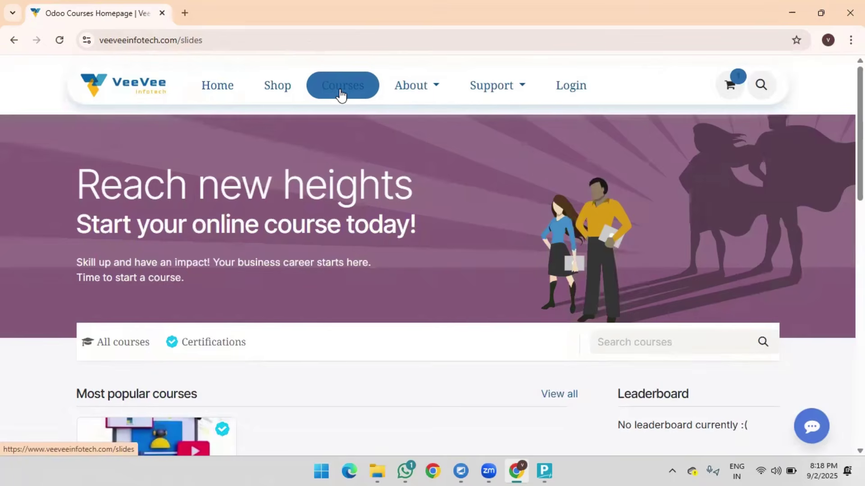
scroll(215, 280, "down", 4)
scroll(211, 302, "down", 1)
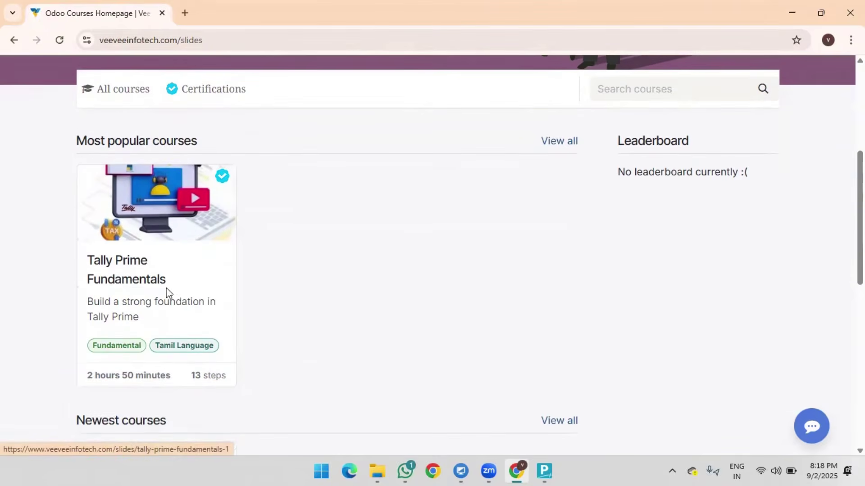
- Open the Tally Prime Fundamentals course and review its price, lesson list and course highlights
left_click(146, 280)
scroll(307, 224, "down", 5)
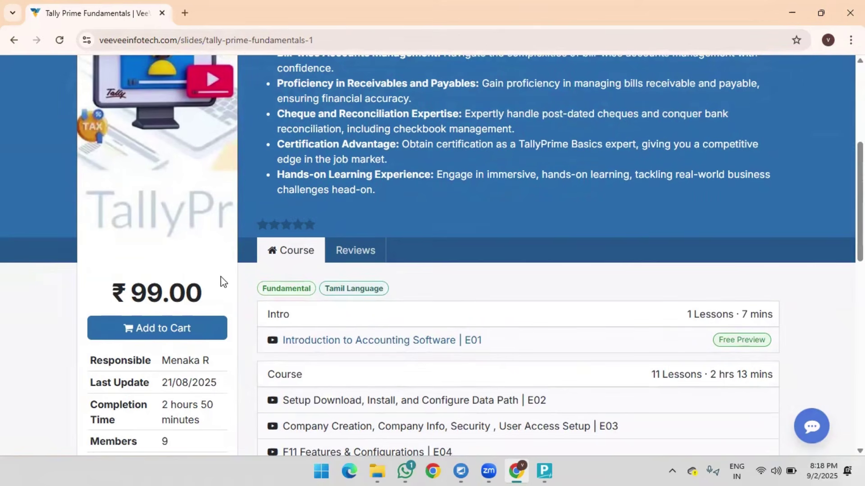
scroll(390, 284, "down", 2)
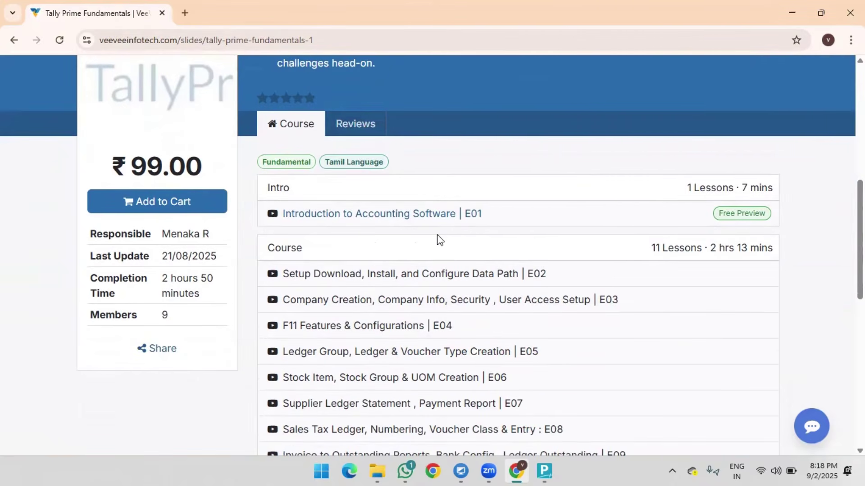
scroll(415, 185, "up", 10)
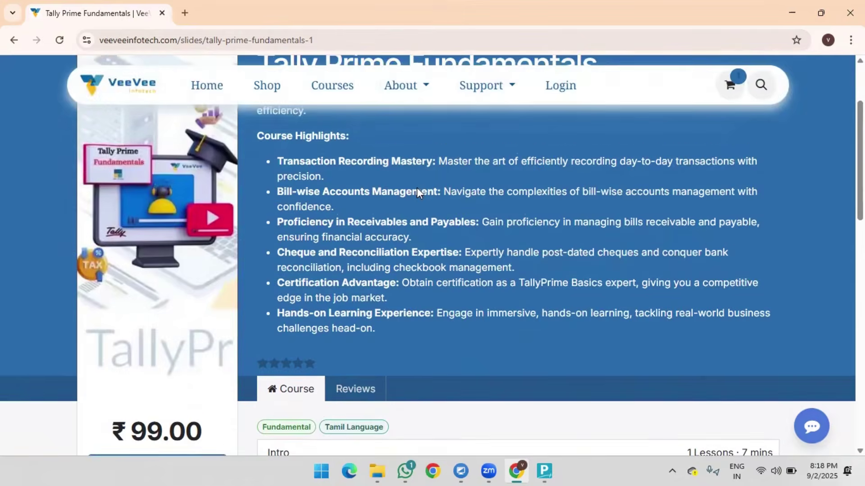